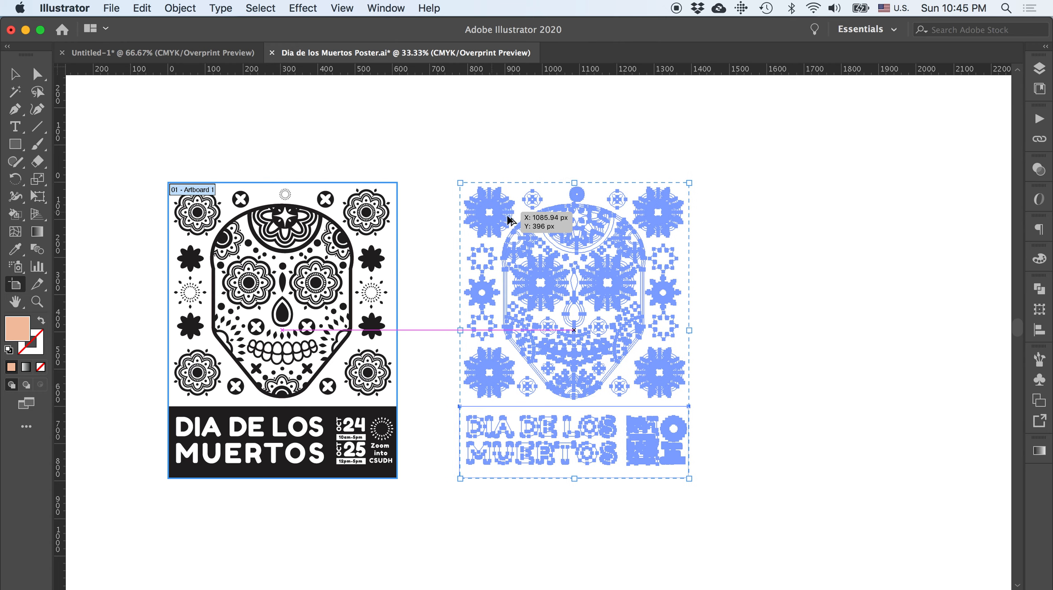
Step: Select all artwork of the duplicated poster and expand its objects, fills and strokes
key(v)
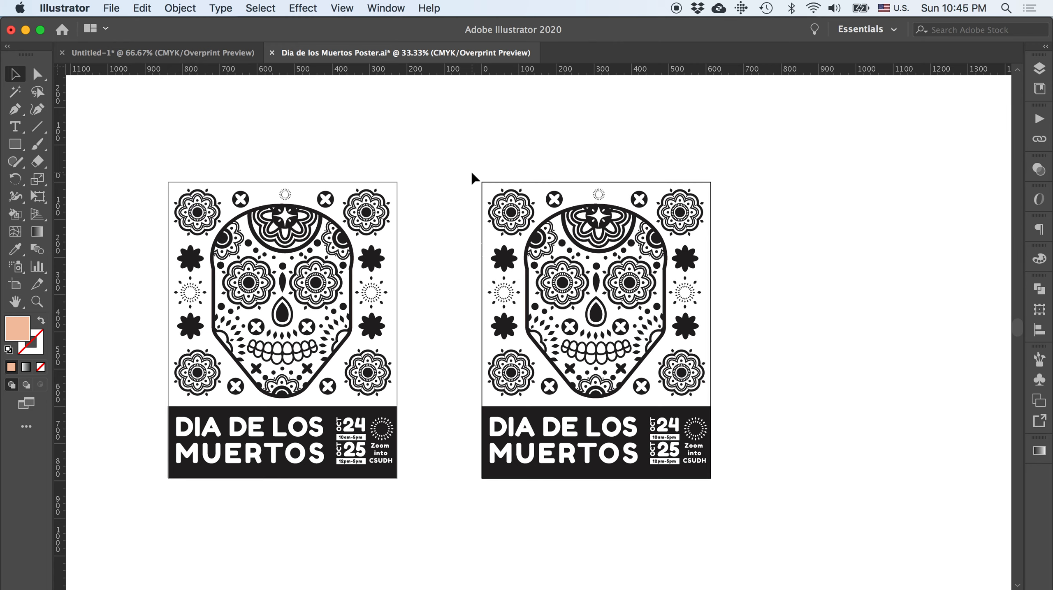
drag(472, 173, 761, 516)
click(173, 7)
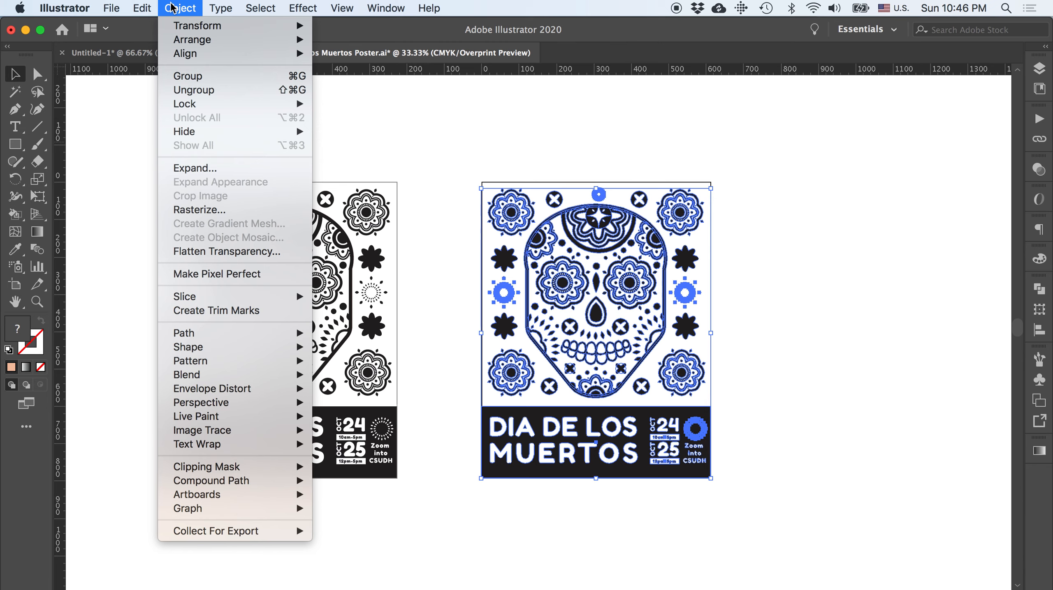
click(188, 168)
click(578, 410)
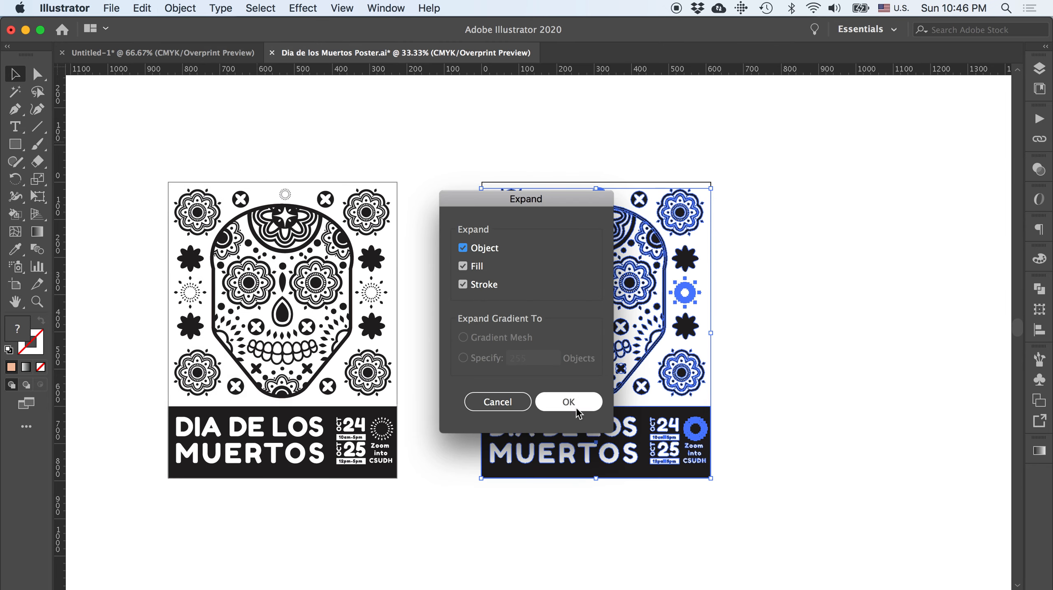
click(577, 402)
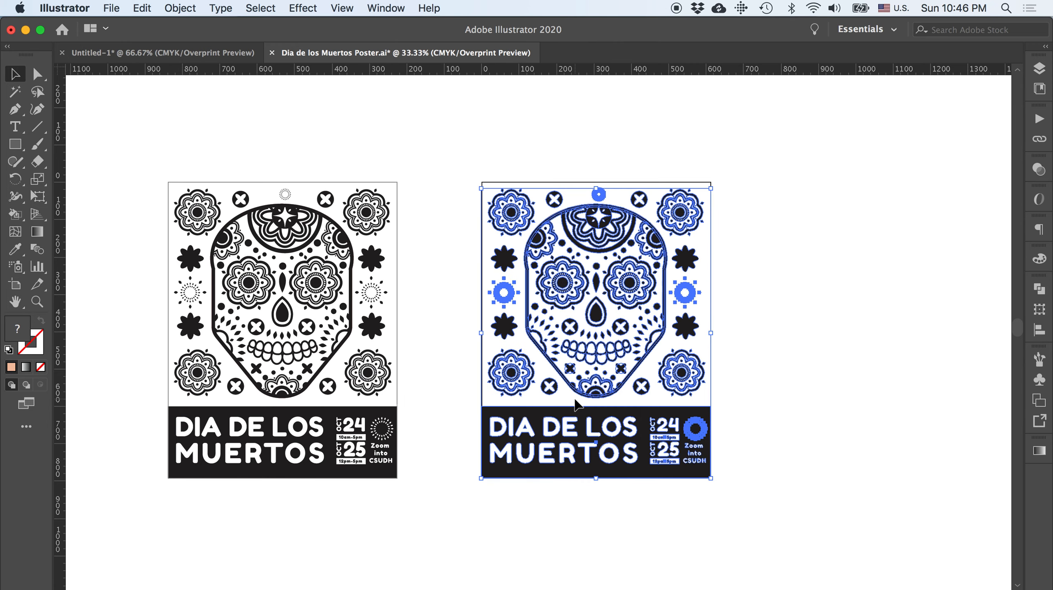
Step: Apply Outline Stroke to the duplicated poster's artwork and deselect it
click(182, 8)
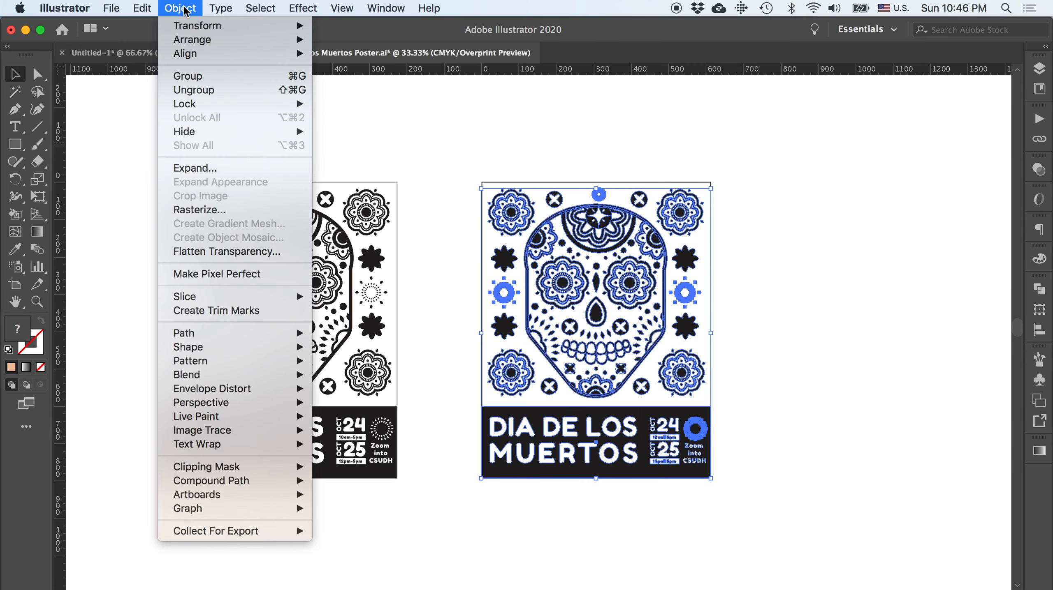
mouse_move(185, 334)
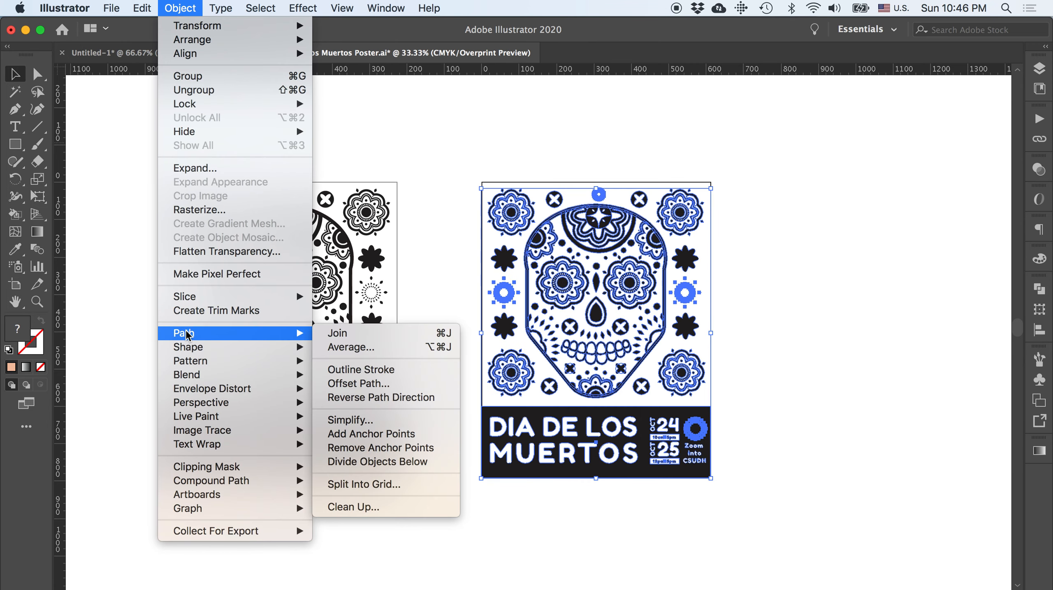
click(345, 374)
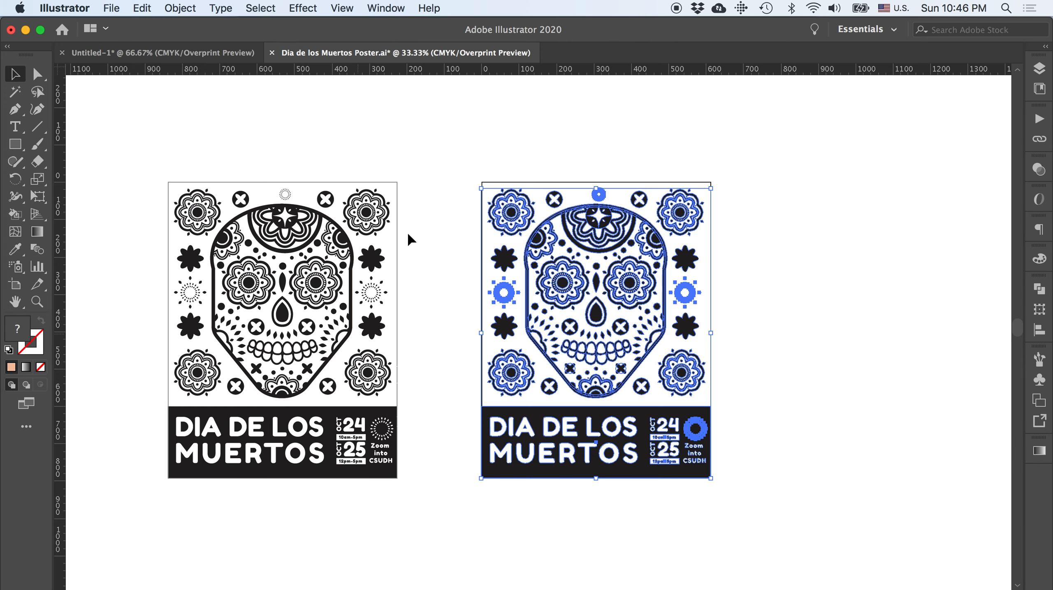
scroll(467, 160, right, 5)
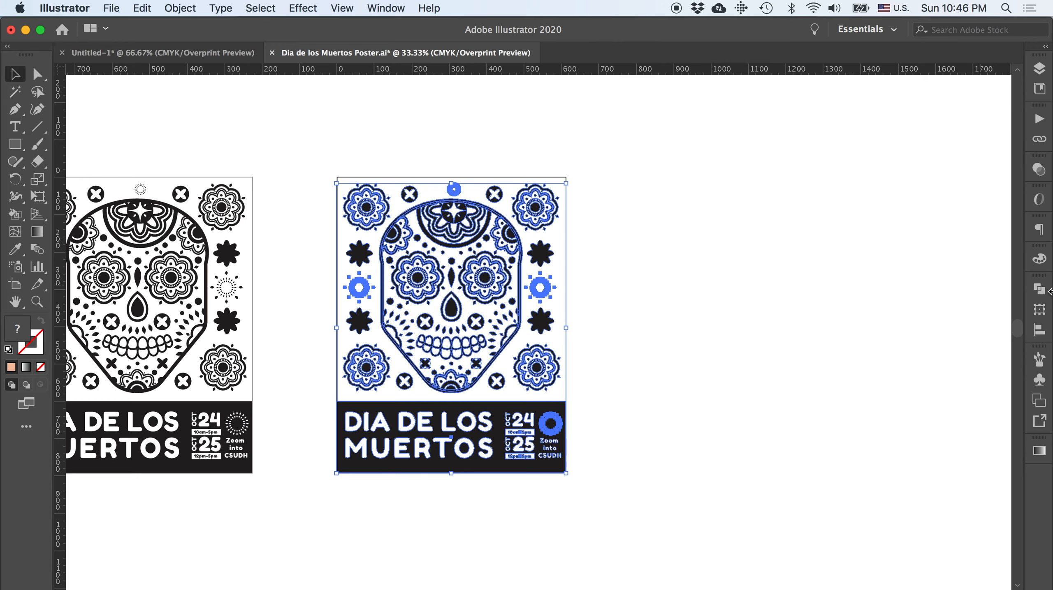
click(677, 239)
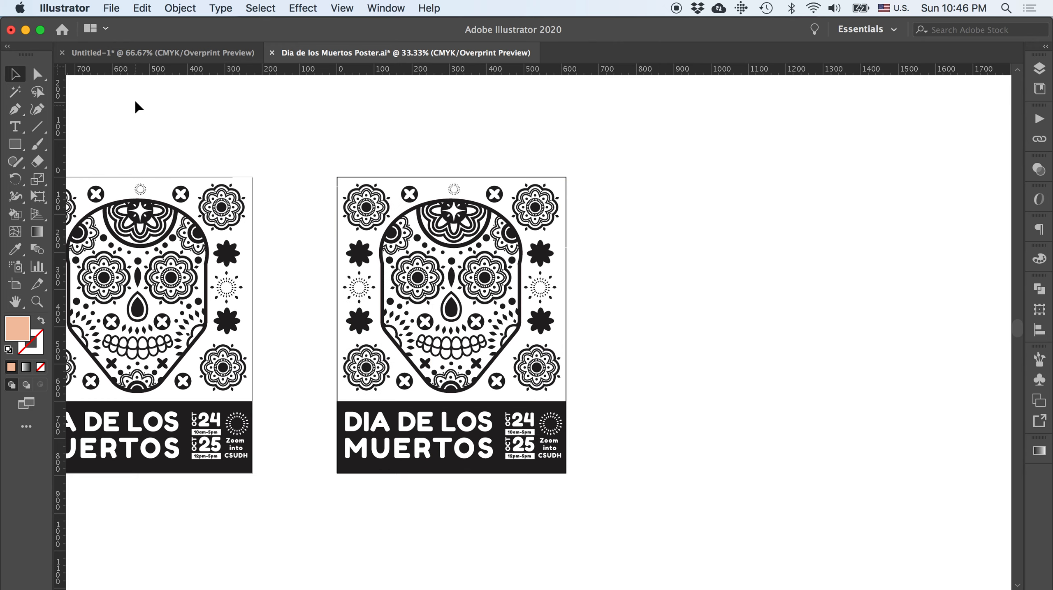
Step: Place the palette image "Screen Shot 2020-09-27 at 10.30.32 PM" on the empty canvas beside the duplicated poster
click(111, 8)
click(157, 223)
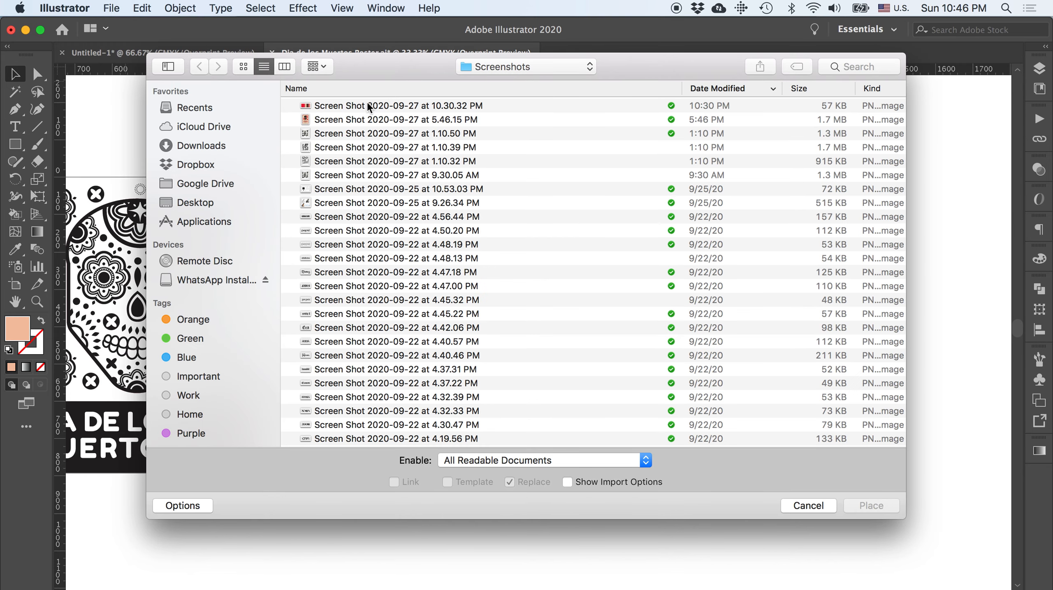
click(369, 106)
click(866, 507)
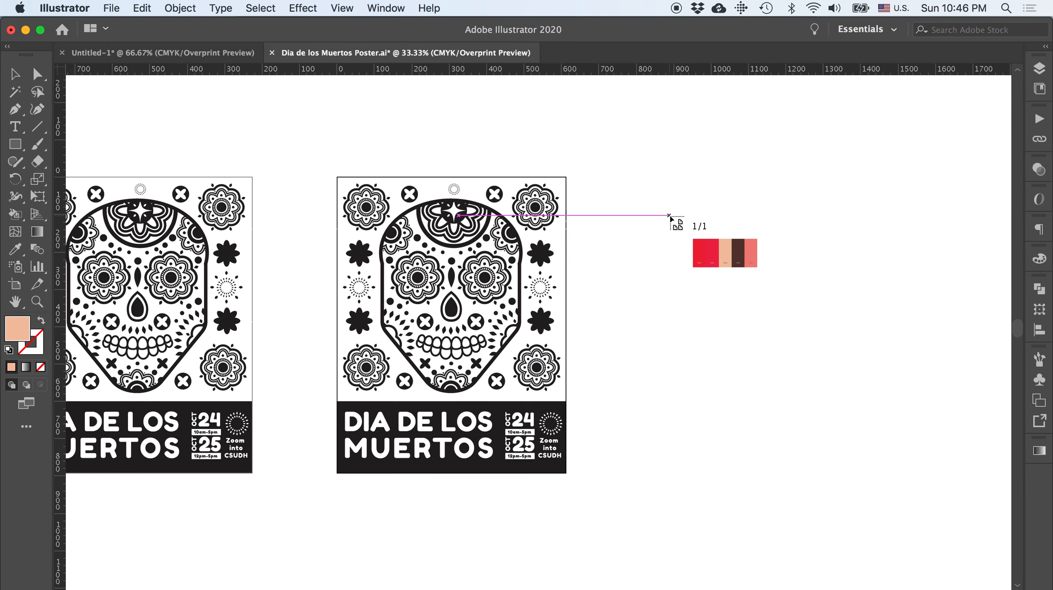
click(622, 192)
click(768, 388)
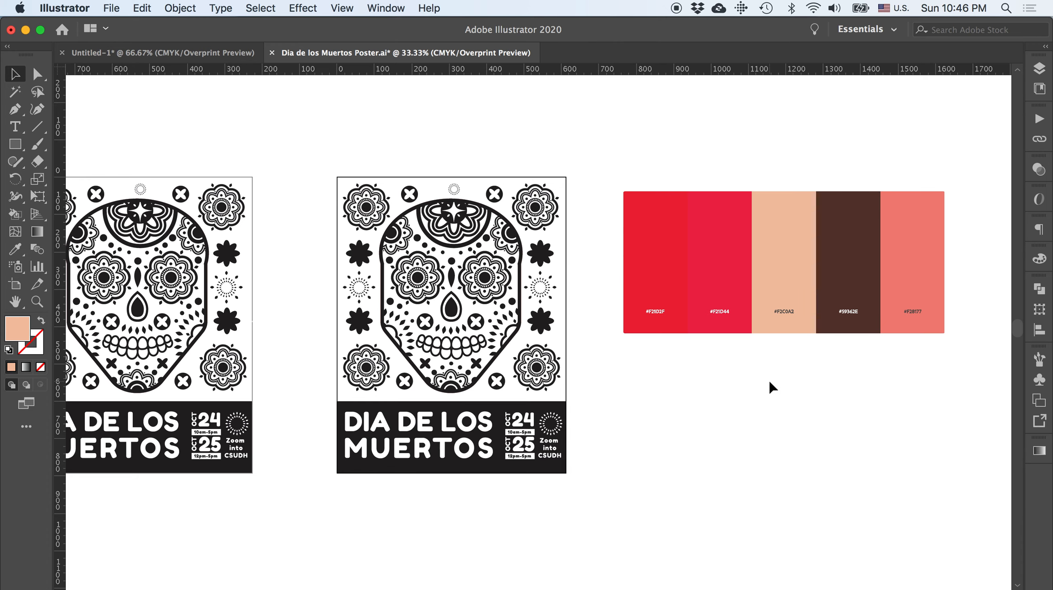
drag(795, 324, 779, 327)
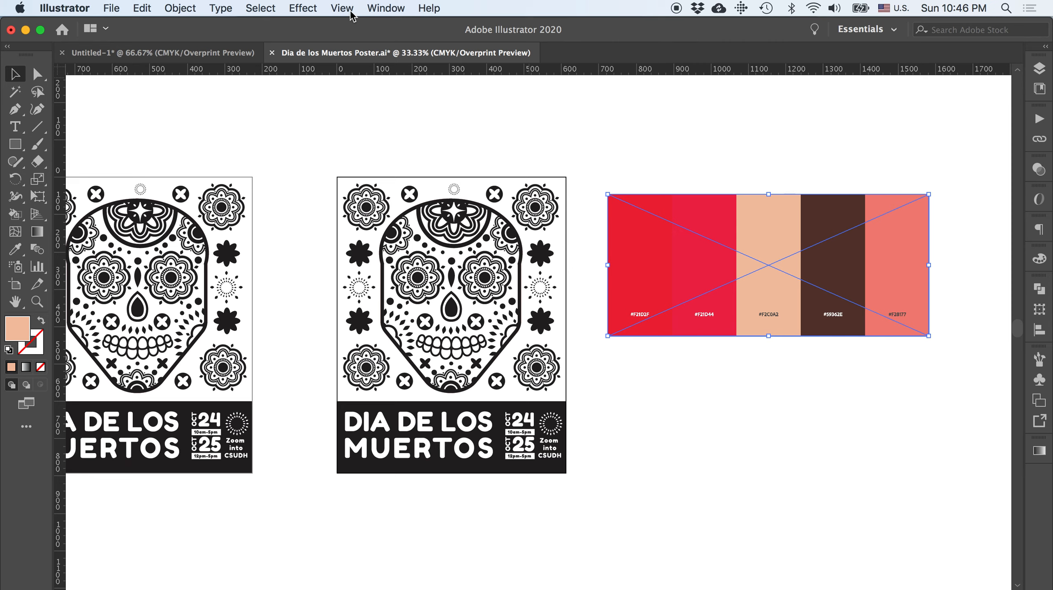
Step: Show the document's swatches and delete the five custom colours, from dark red to coral, that follow the pattern swatches
click(386, 8)
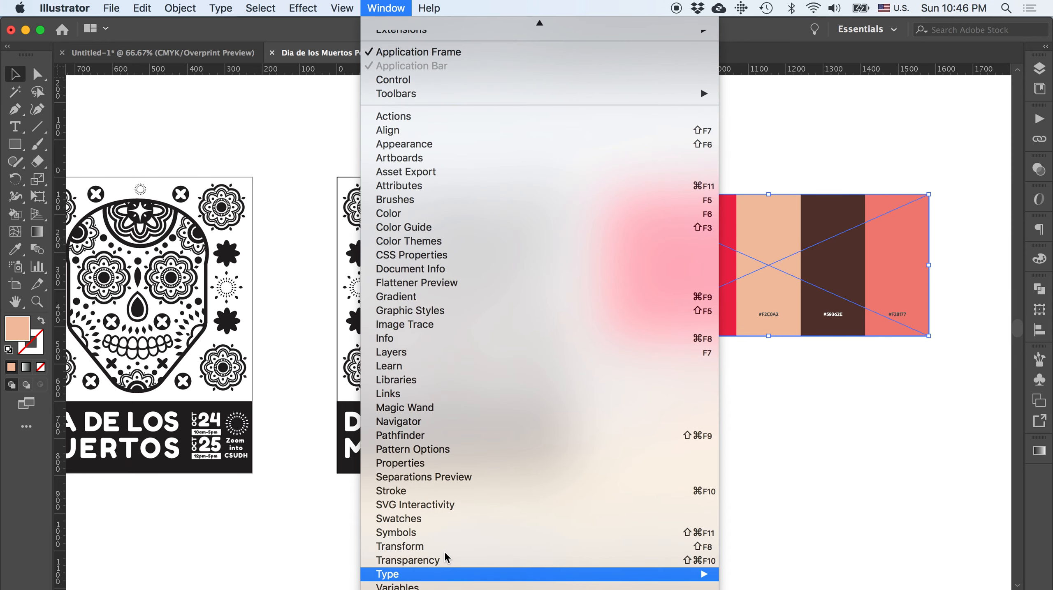
click(448, 520)
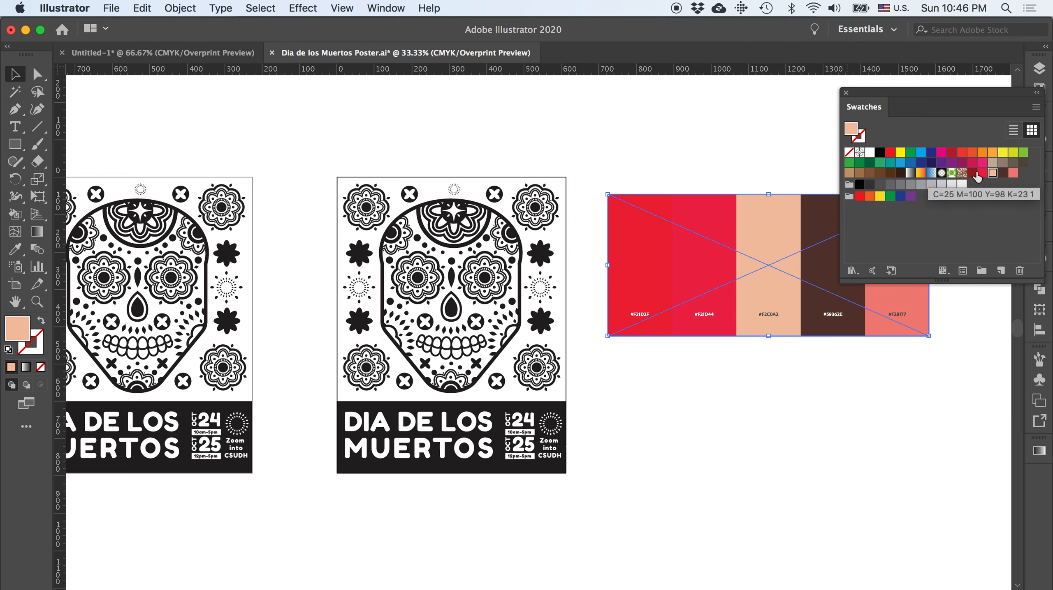
shift+click(977, 177)
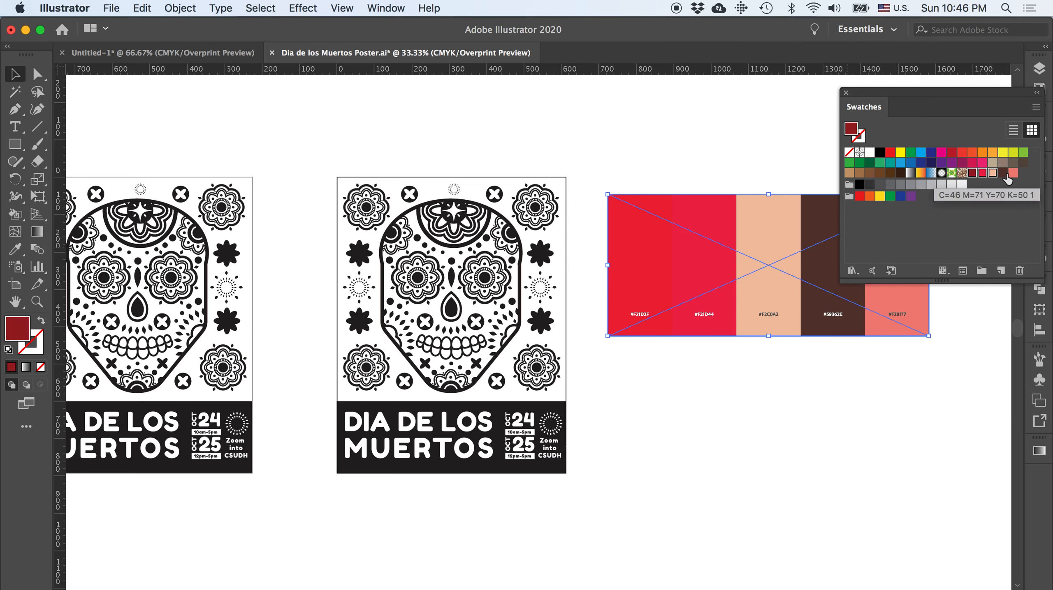
click(1010, 180)
click(975, 177)
shift+click(1013, 173)
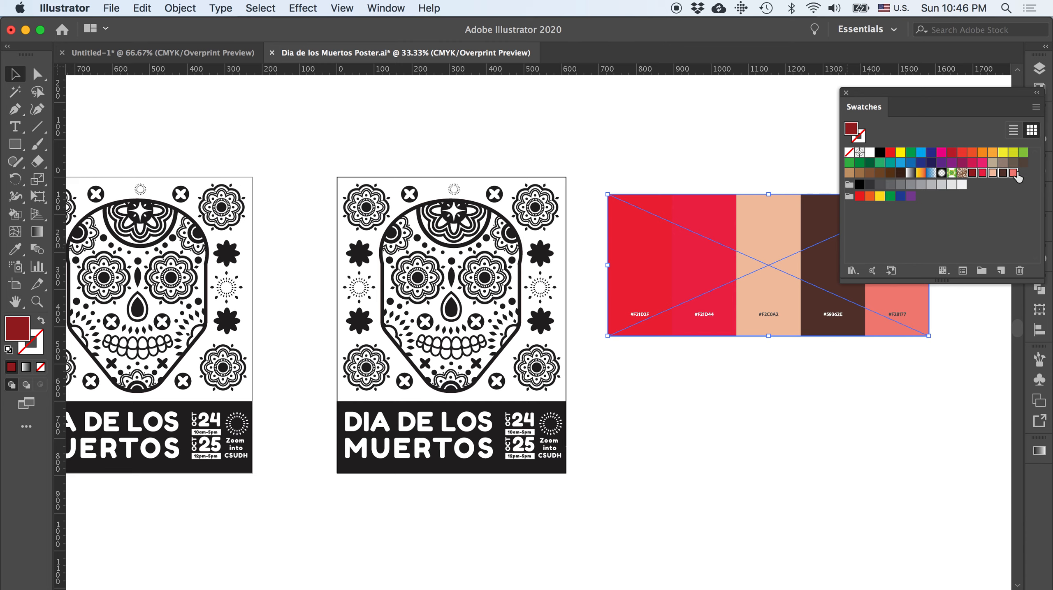
click(1019, 271)
click(583, 338)
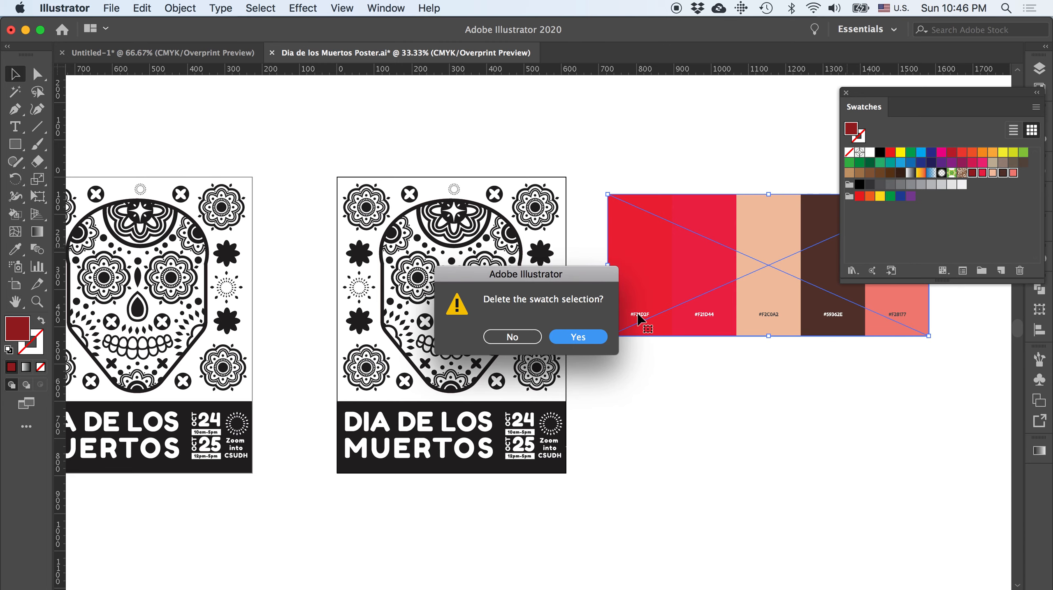
Step: Sample the first red, #F21D2F, from the palette image with the Eyedropper and save it as a swatch after the patterns
scroll(679, 287, right, 5)
scroll(686, 292, right, 2)
scroll(686, 291, down, 1)
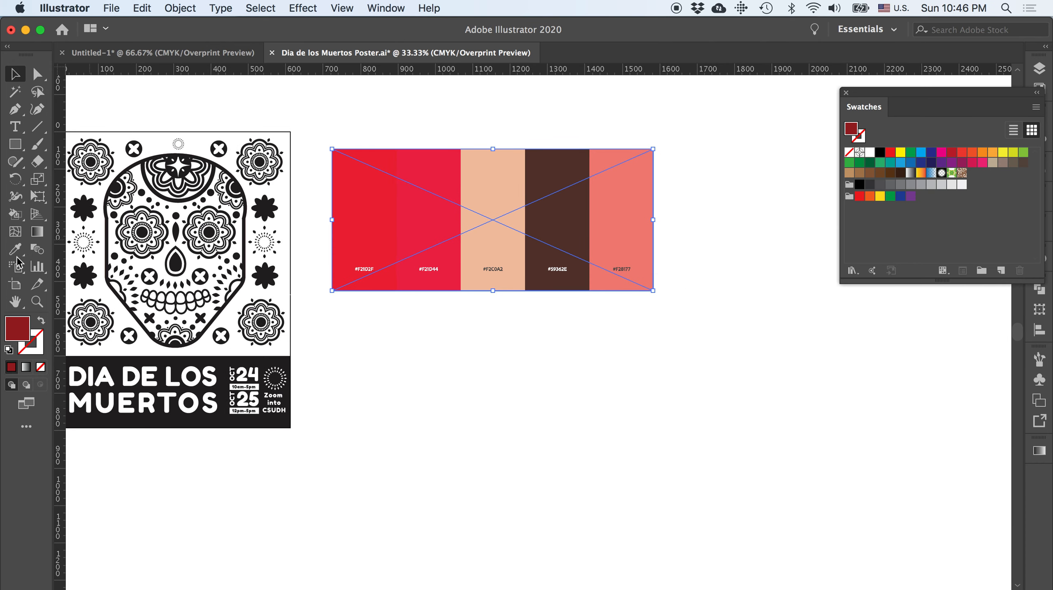
key(i)
click(347, 187)
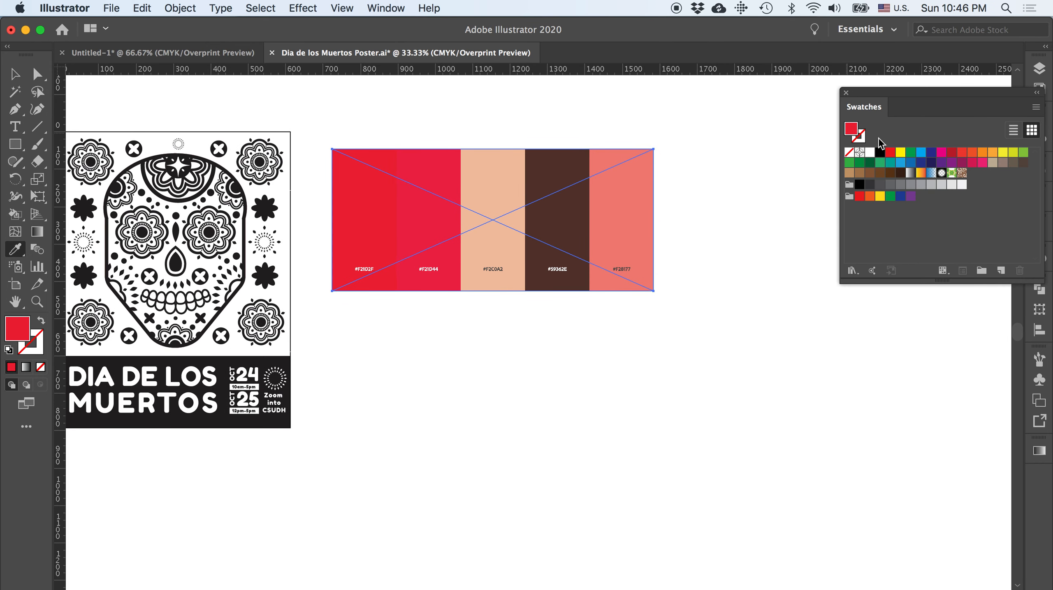
drag(852, 131, 972, 173)
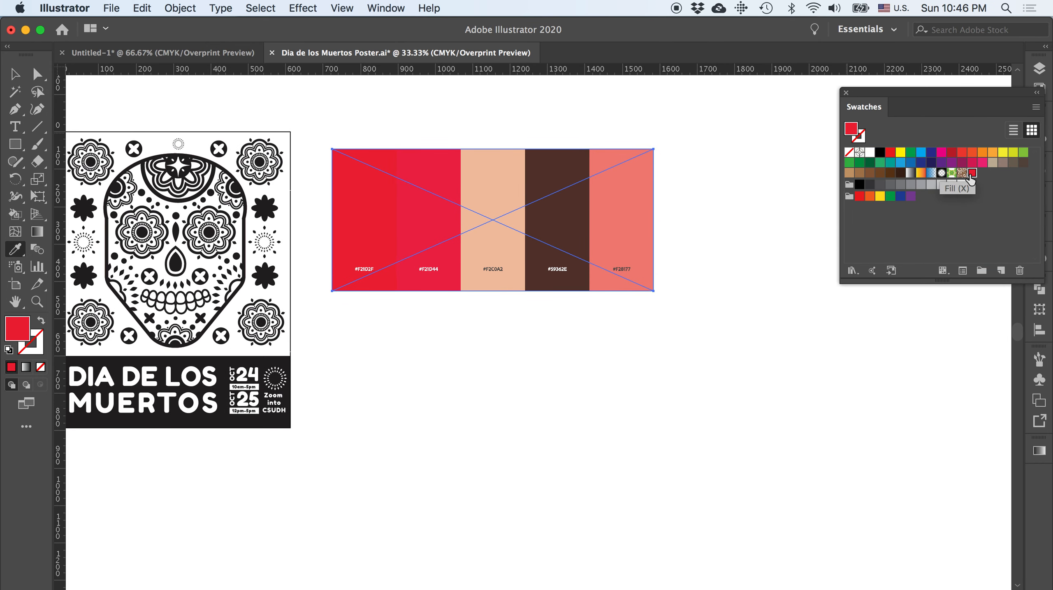
Step: Sample the second red, #F21D44, and save it as a swatch after the first red, undoing a misplaced attempt
click(444, 195)
drag(849, 134, 982, 163)
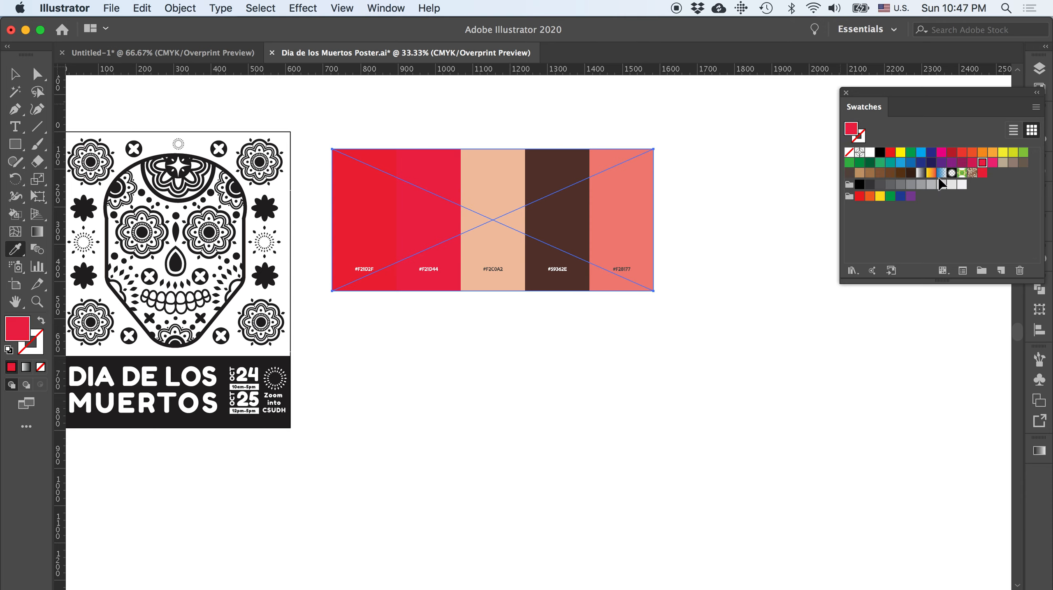
key(super+z)
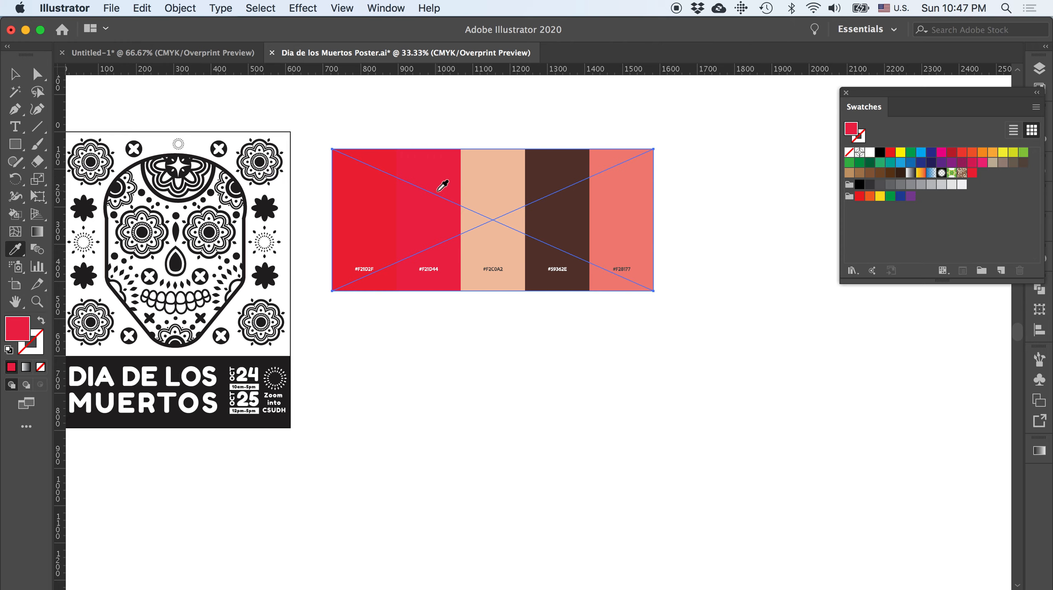
drag(852, 138, 983, 174)
Step: Sample the tan #F2C0A2, brown #59362E and coral #F28177 palette colours and save each as a swatch after the reds
click(516, 201)
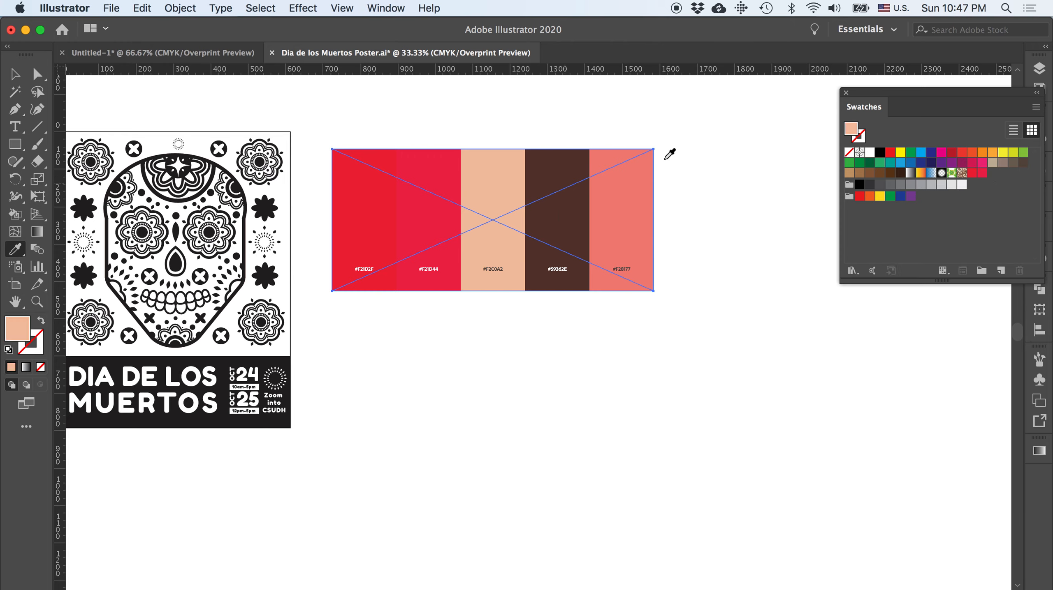
drag(850, 132, 994, 186)
click(562, 209)
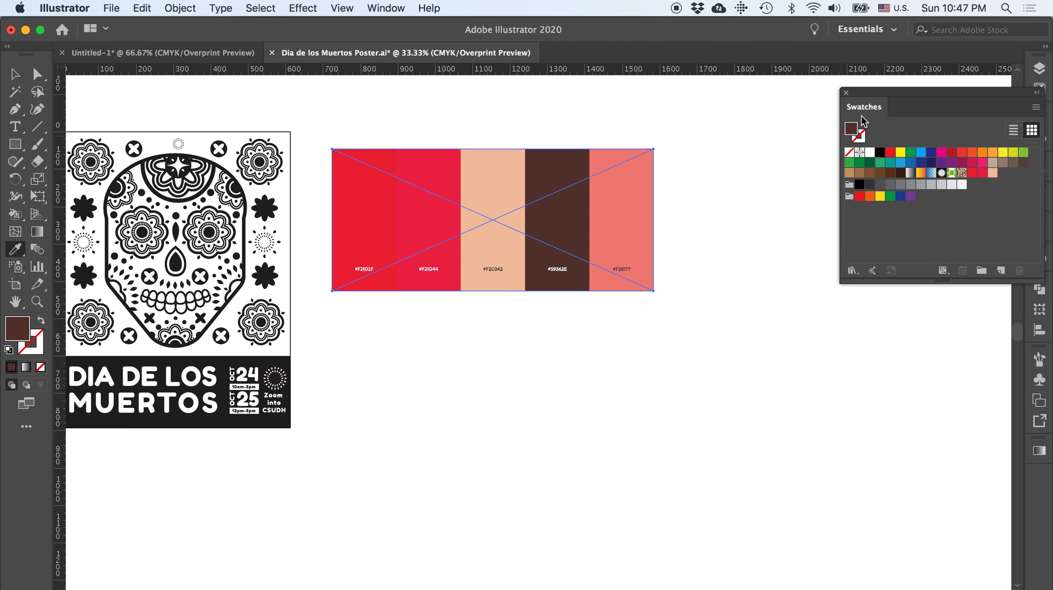
drag(849, 133, 1004, 182)
click(621, 204)
drag(851, 131, 1012, 173)
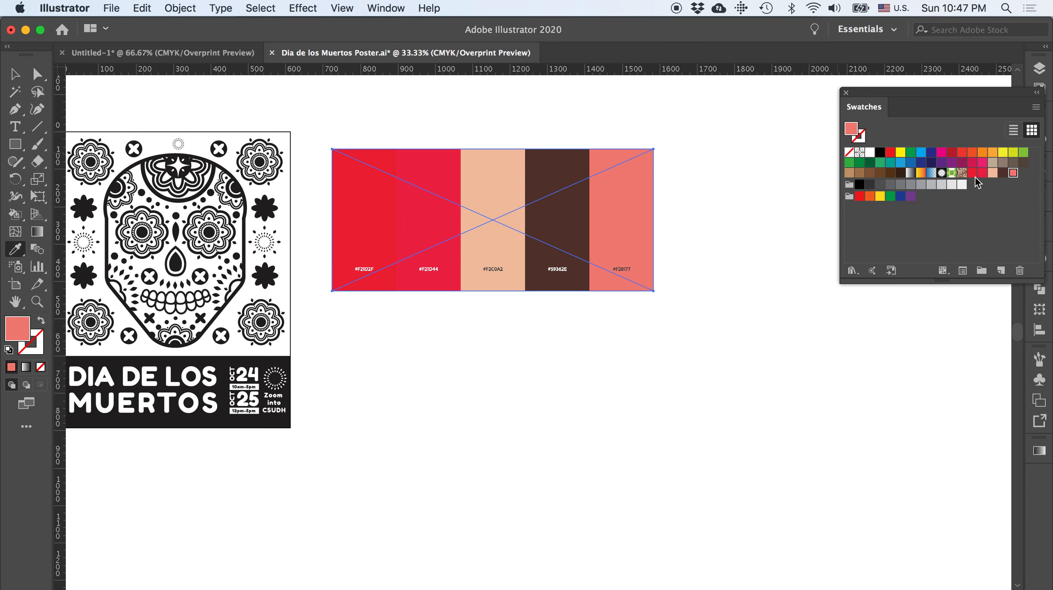
Step: Darken the first red palette swatch by setting its black (K) value to 40%
double_click(972, 173)
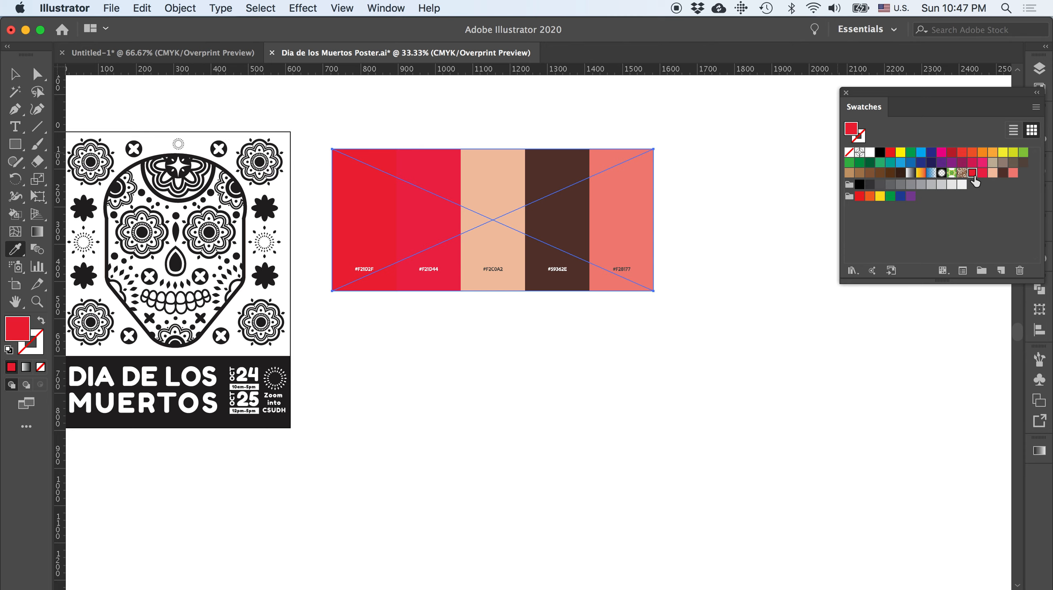
drag(476, 369, 517, 366)
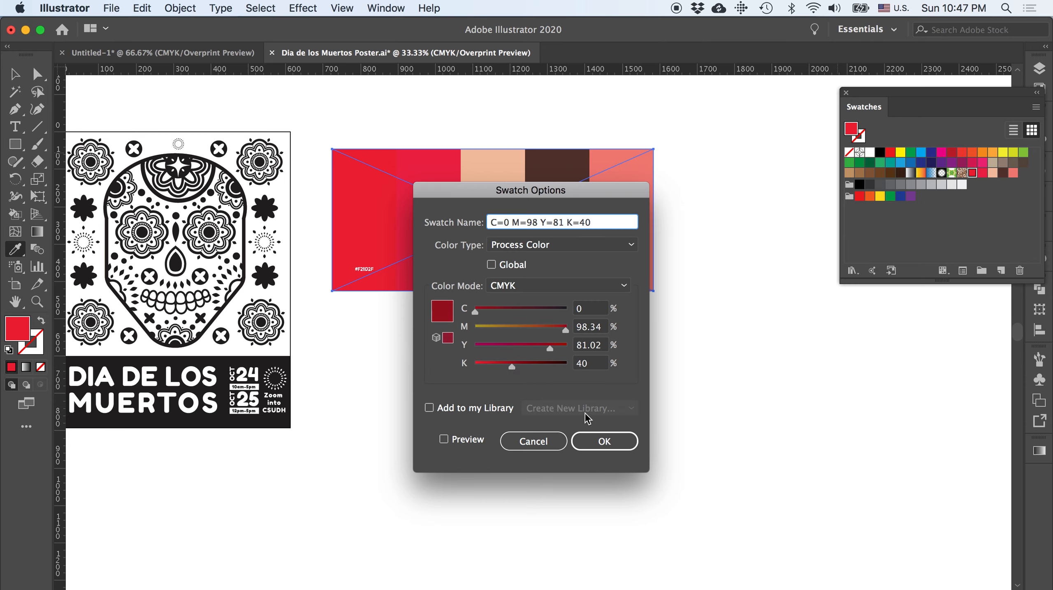
click(606, 441)
click(927, 218)
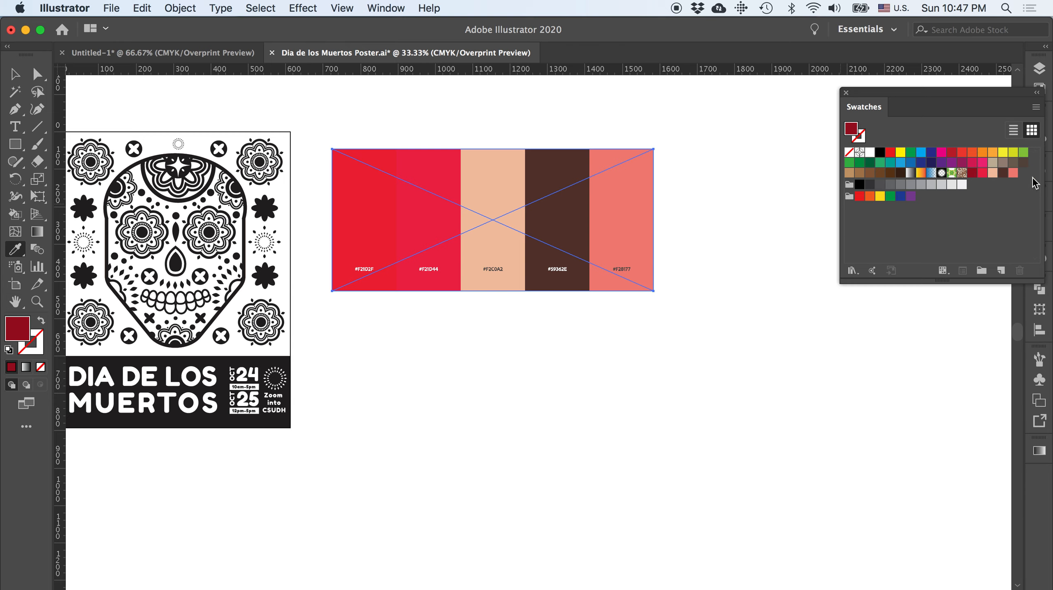
Step: Delete the placed palette image from the canvas
click(15, 74)
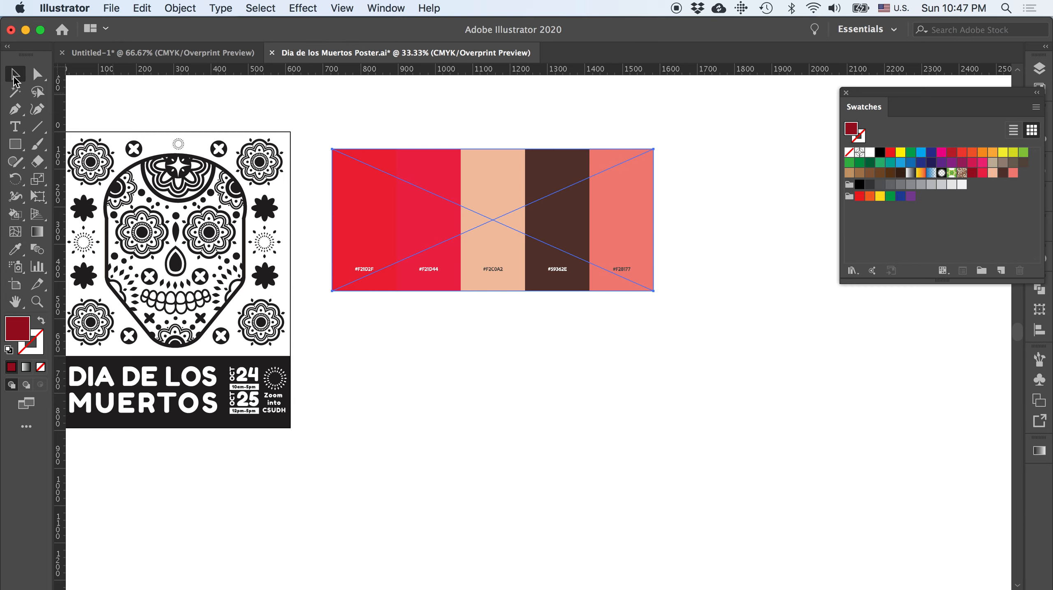
key(Delete)
Step: Select all artwork on the duplicated poster, turn it into a Live Paint group and paint the nose outline dark red
scroll(535, 337, left, 9)
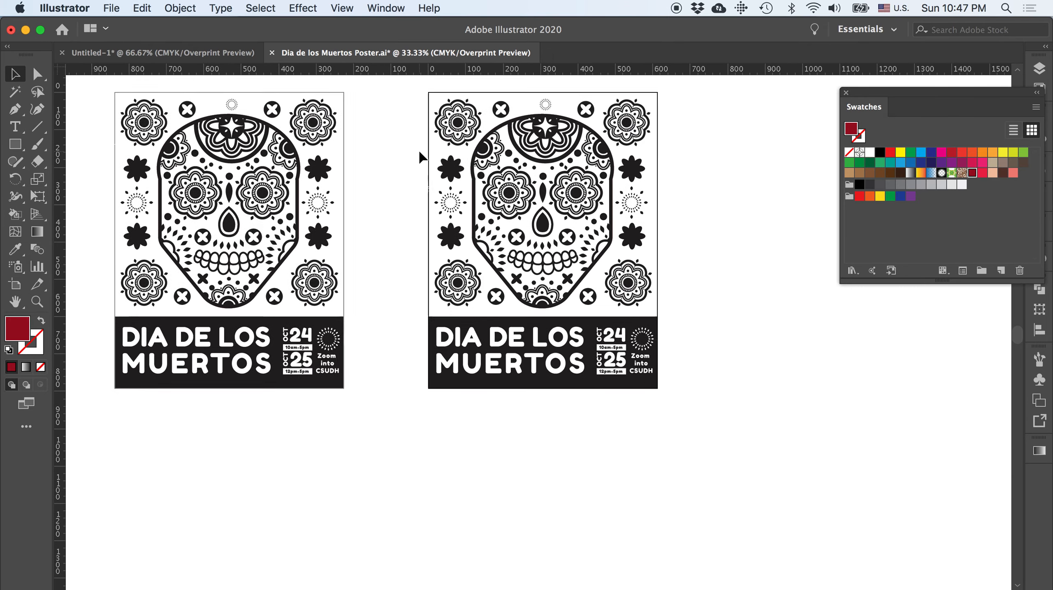
scroll(418, 157, up, 3)
scroll(418, 158, right, 3)
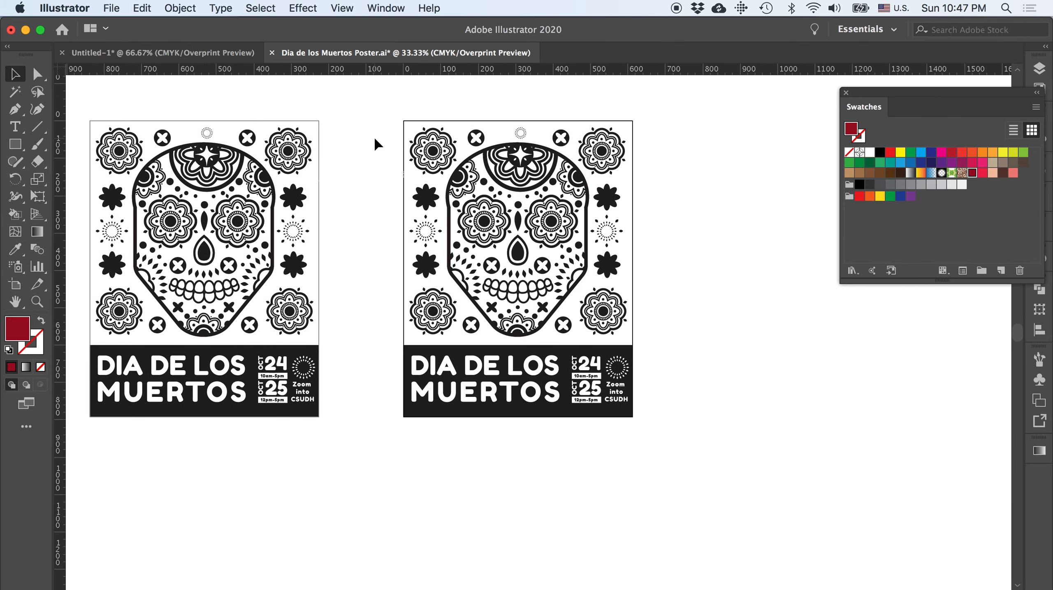
drag(393, 109, 674, 428)
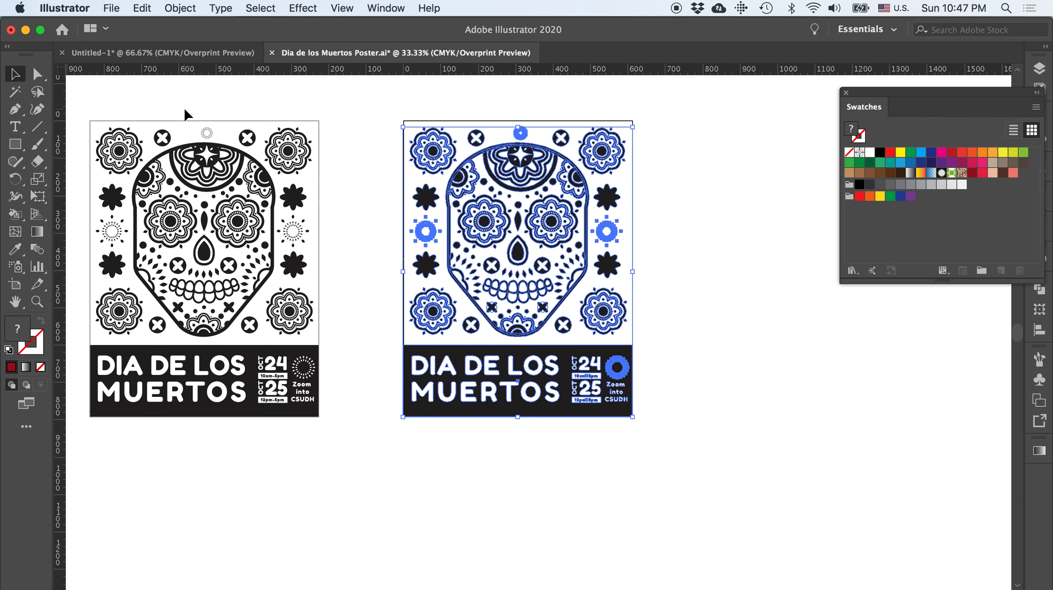
click(19, 216)
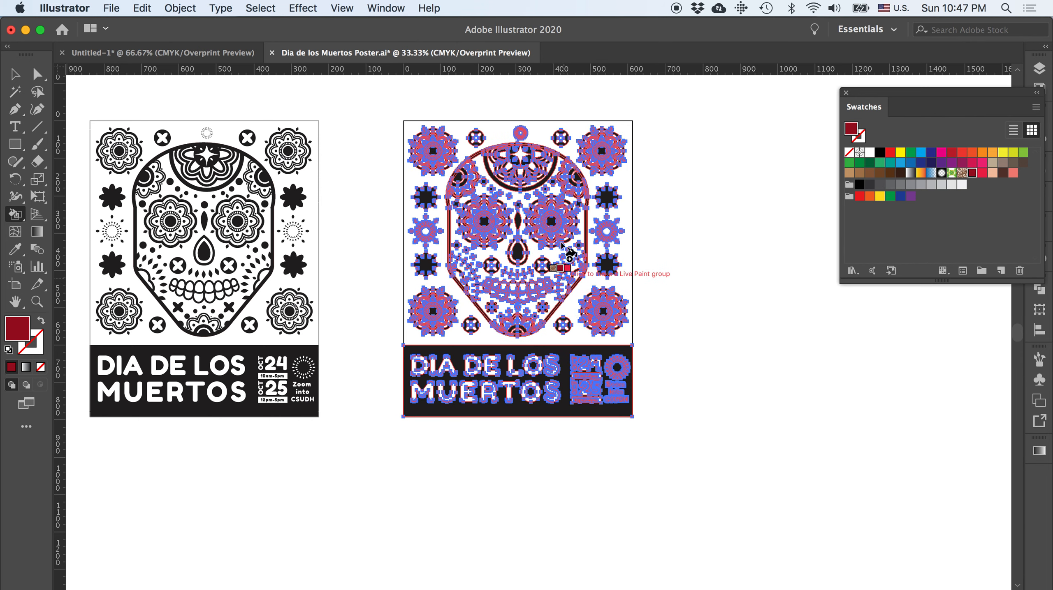
click(579, 201)
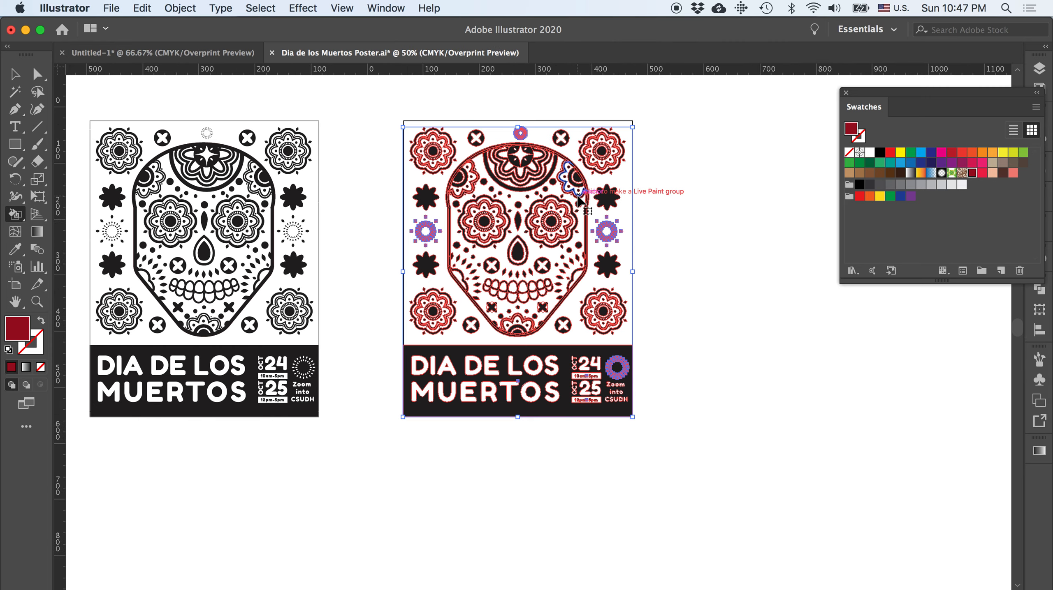
key(super+plus)
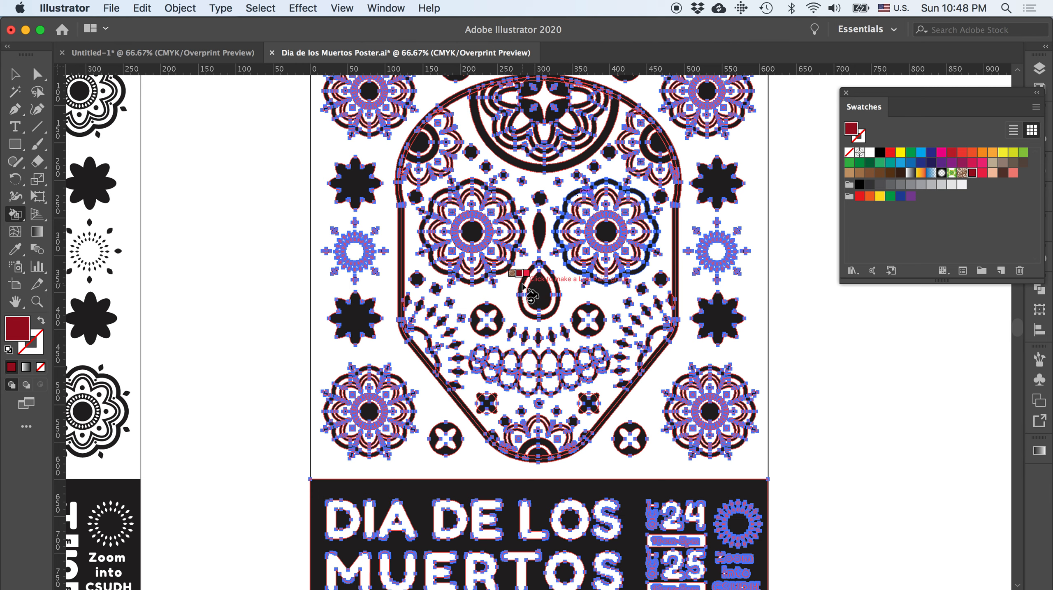
click(539, 300)
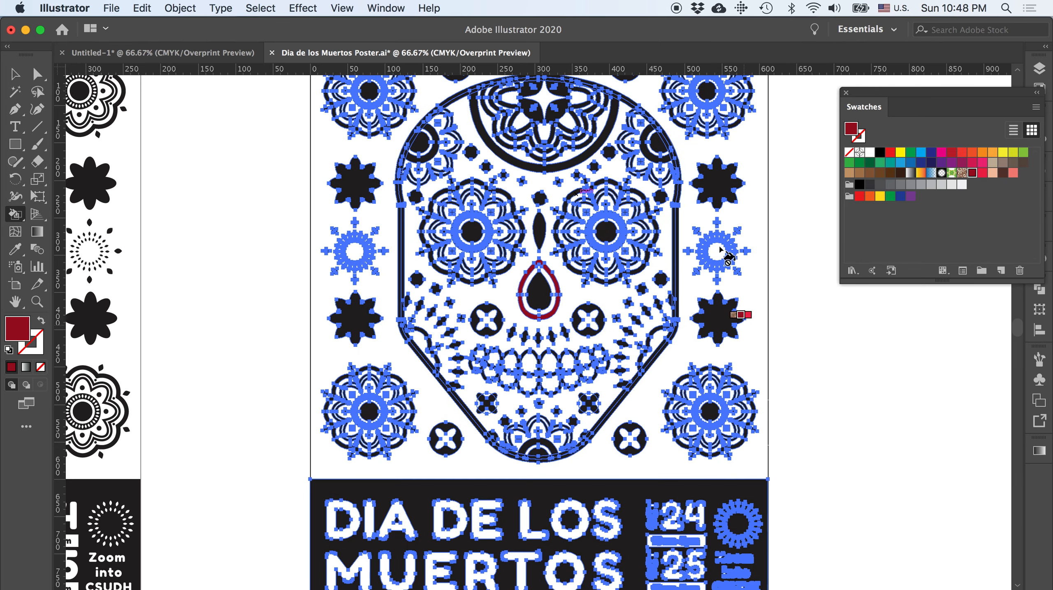
Step: Try the dark red on the skull's face, and fill the face with the tan palette swatch instead
click(675, 242)
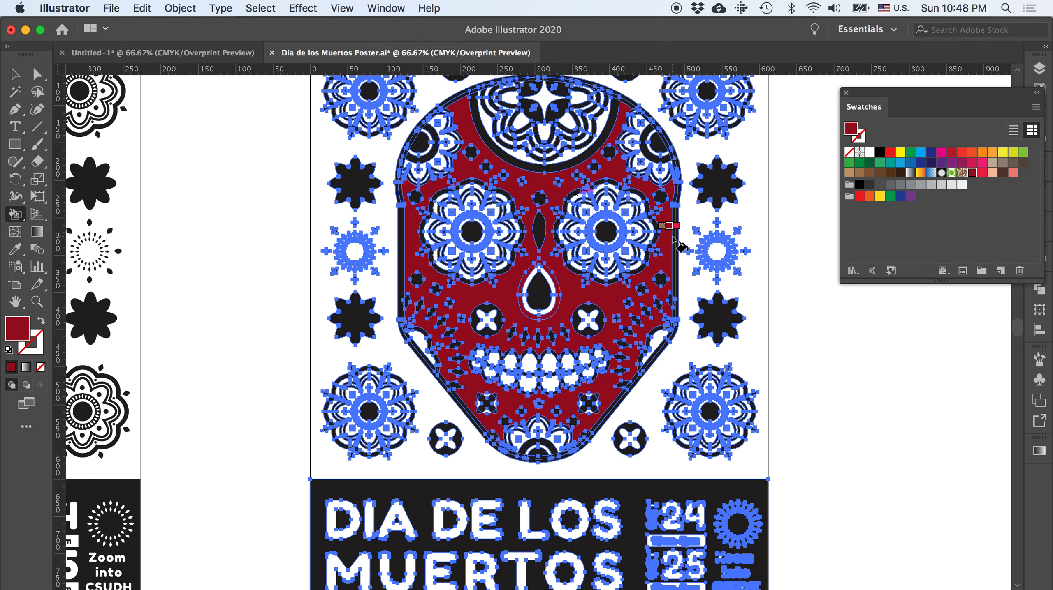
click(981, 173)
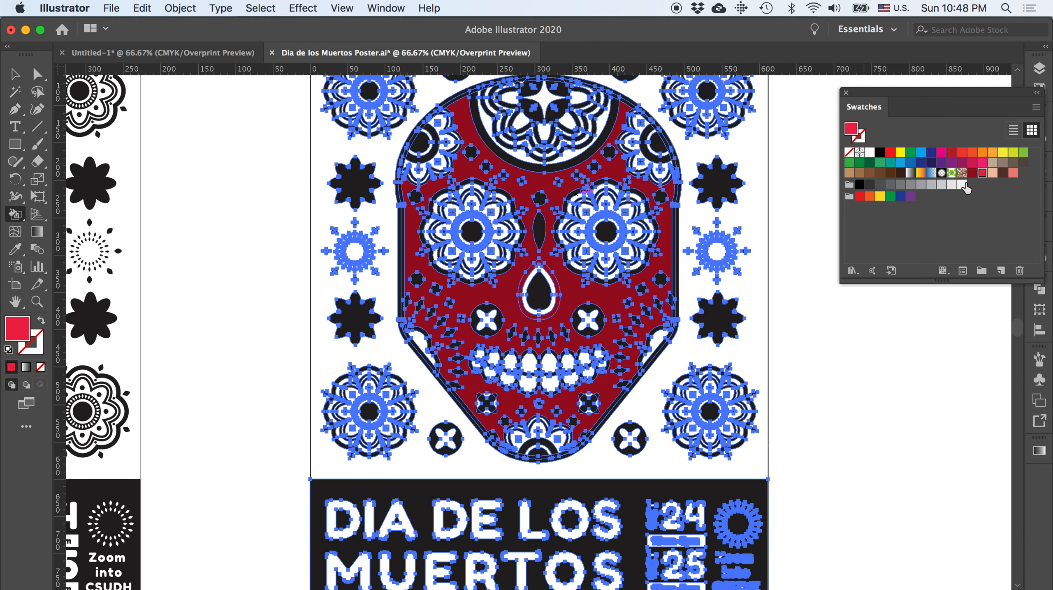
key(Right)
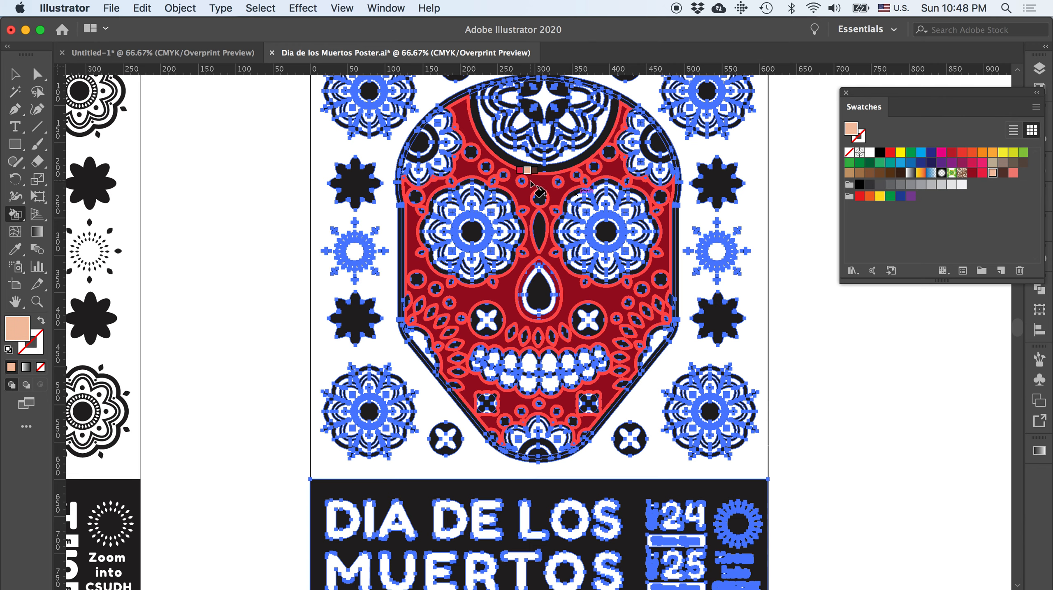
click(531, 183)
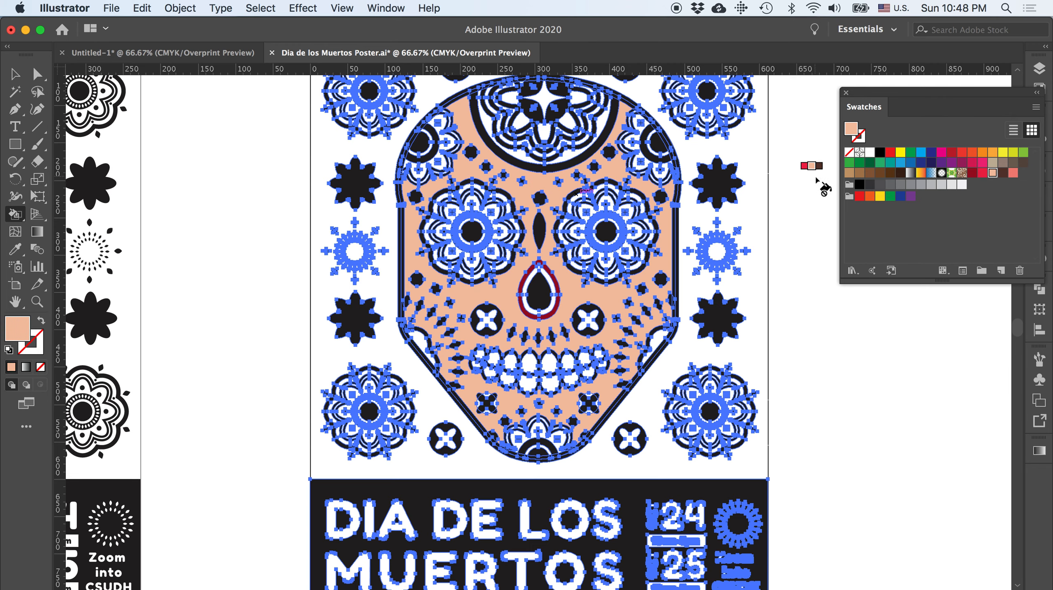
Step: Paint the outer outlines of both eye flowers and the forehead arch with the bright red palette swatch
click(982, 174)
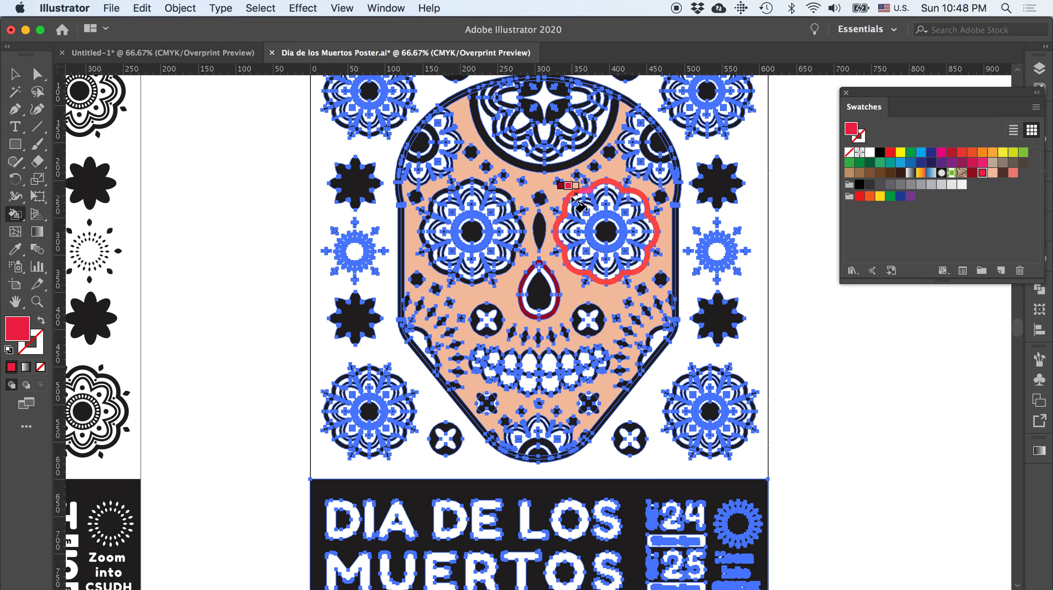
click(572, 198)
click(503, 194)
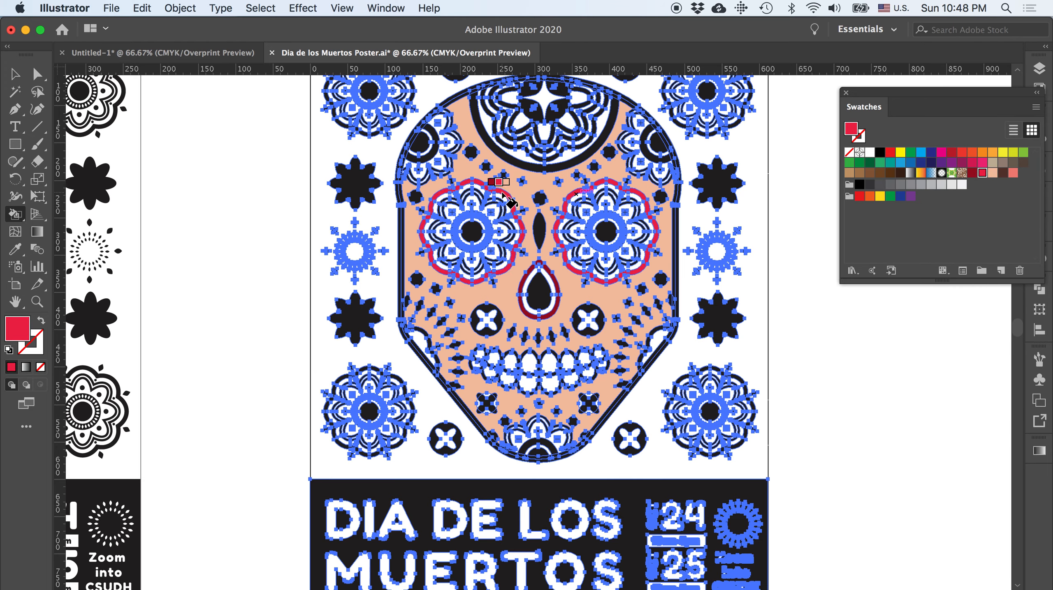
click(516, 165)
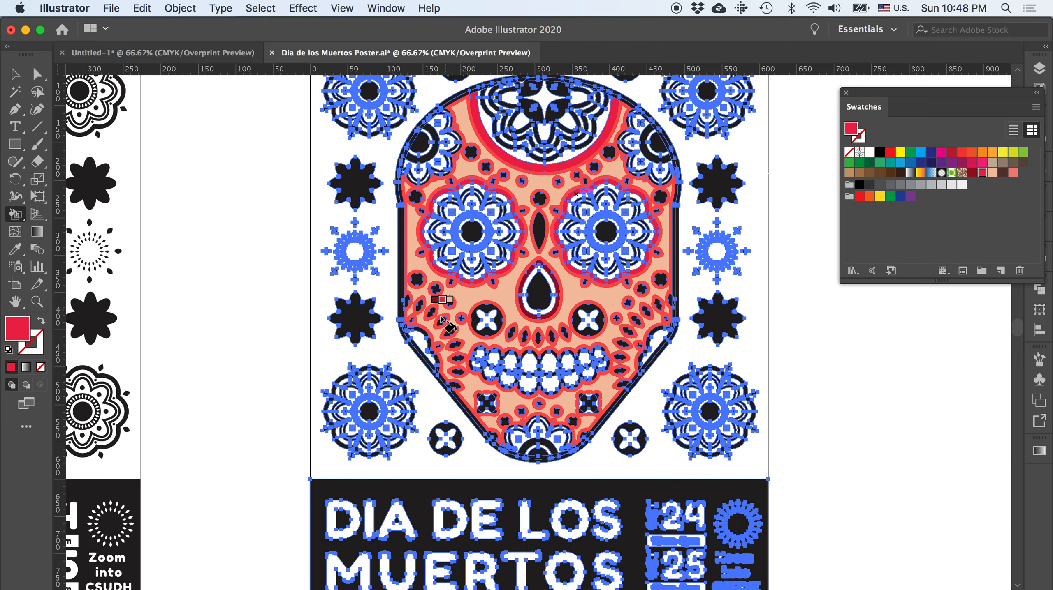
Step: Paint the nose outline and the outer edges of the half flowers on the skull's jaw bright red
key(super+equal)
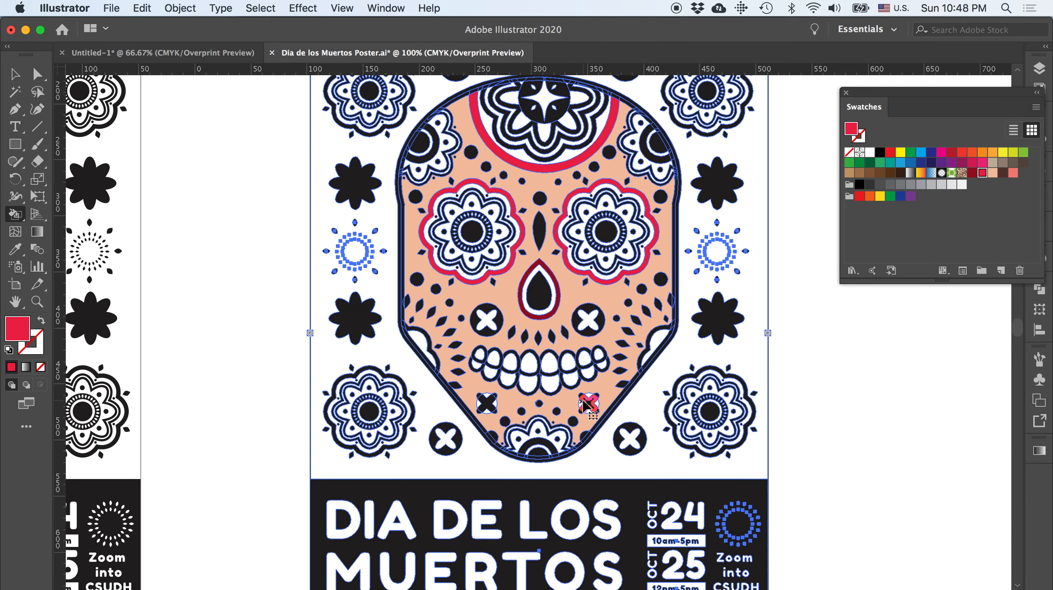
scroll(581, 392, up, 3)
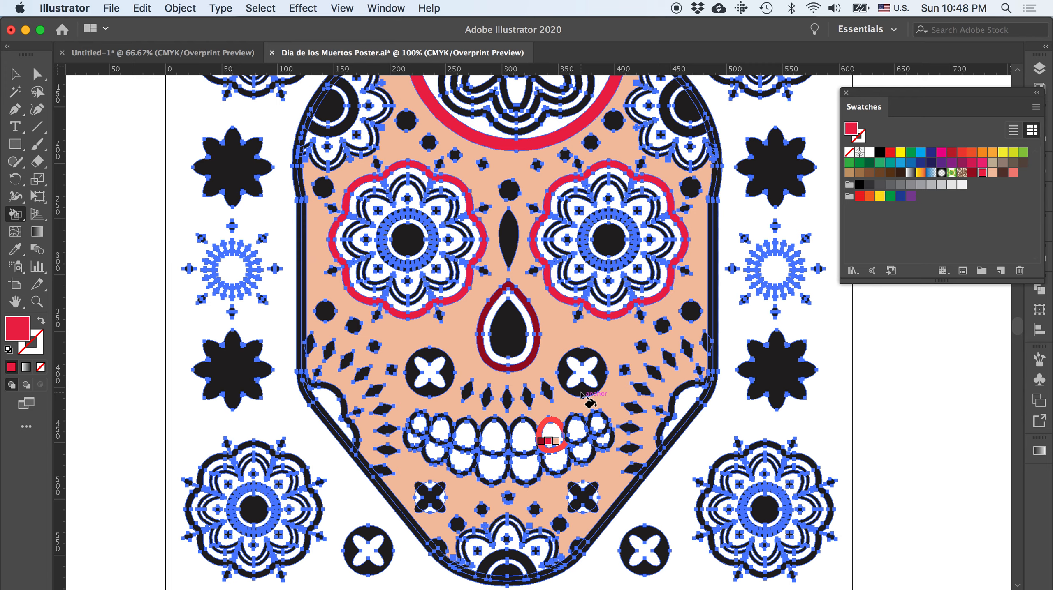
click(536, 350)
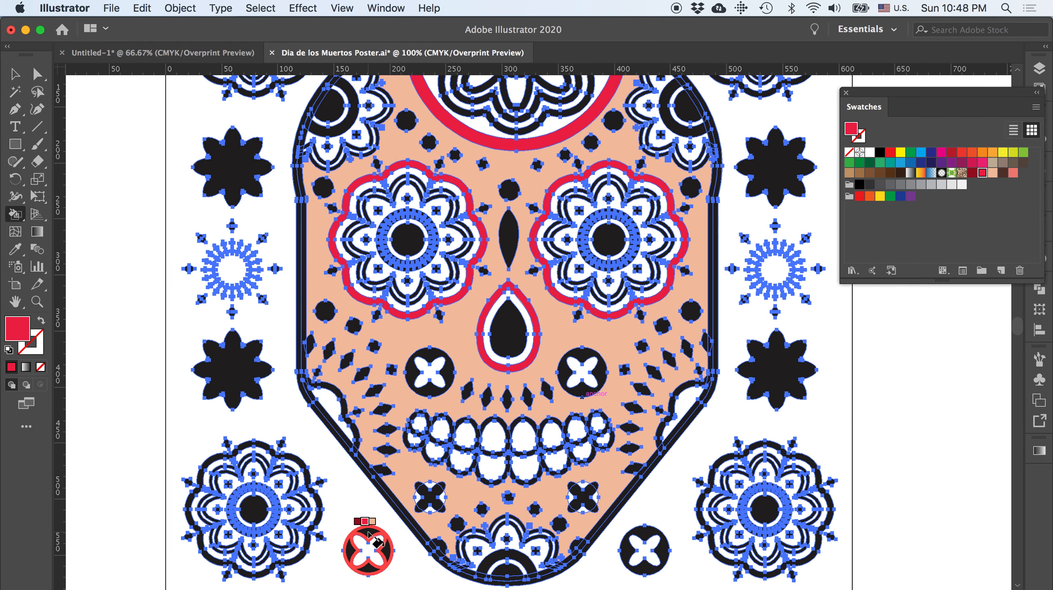
click(680, 393)
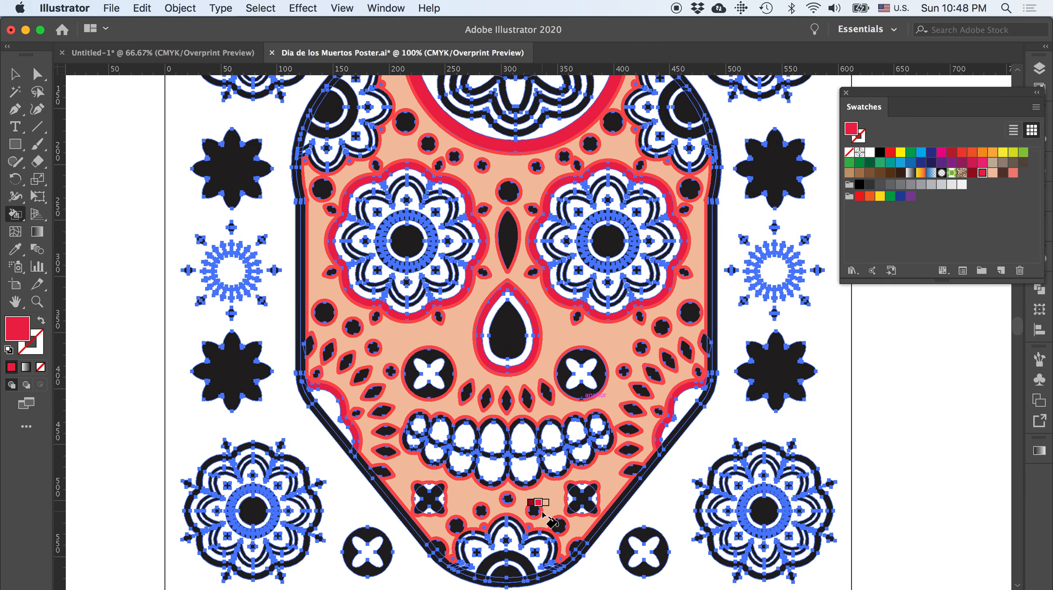
Step: Fill the area inside the forehead arch and the ring segments just inside the right eye flower's red outline with the coral swatch
scroll(676, 282, up, 5)
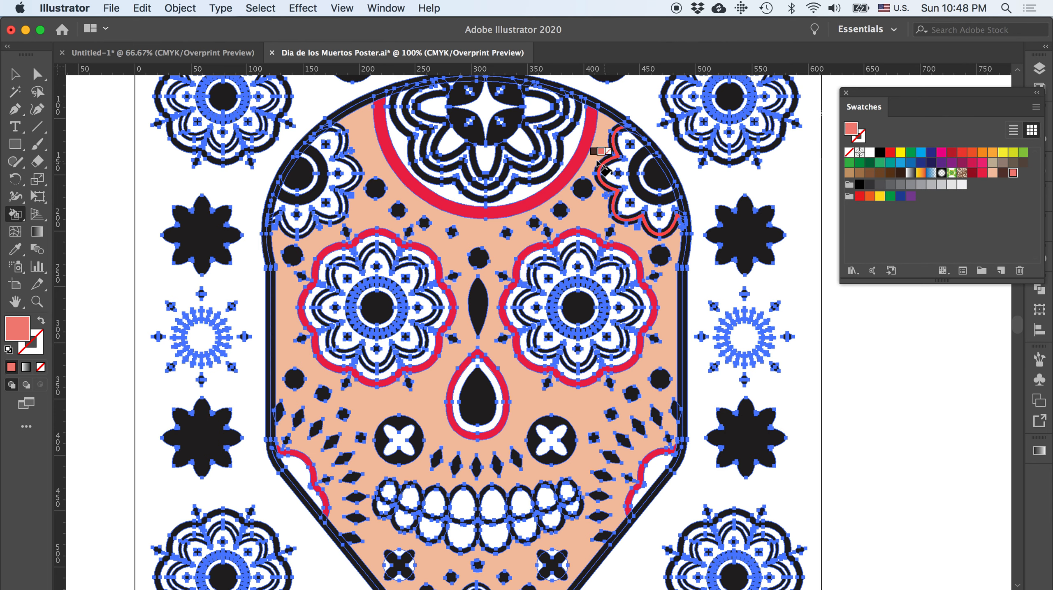
click(577, 144)
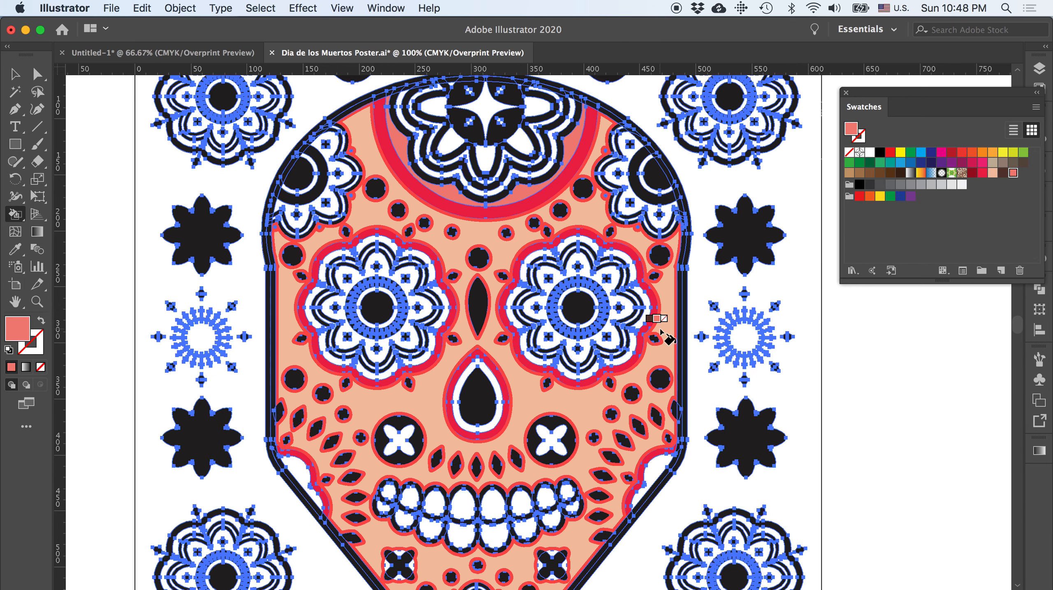
scroll(661, 335, down, 3)
scroll(574, 248, down, 1)
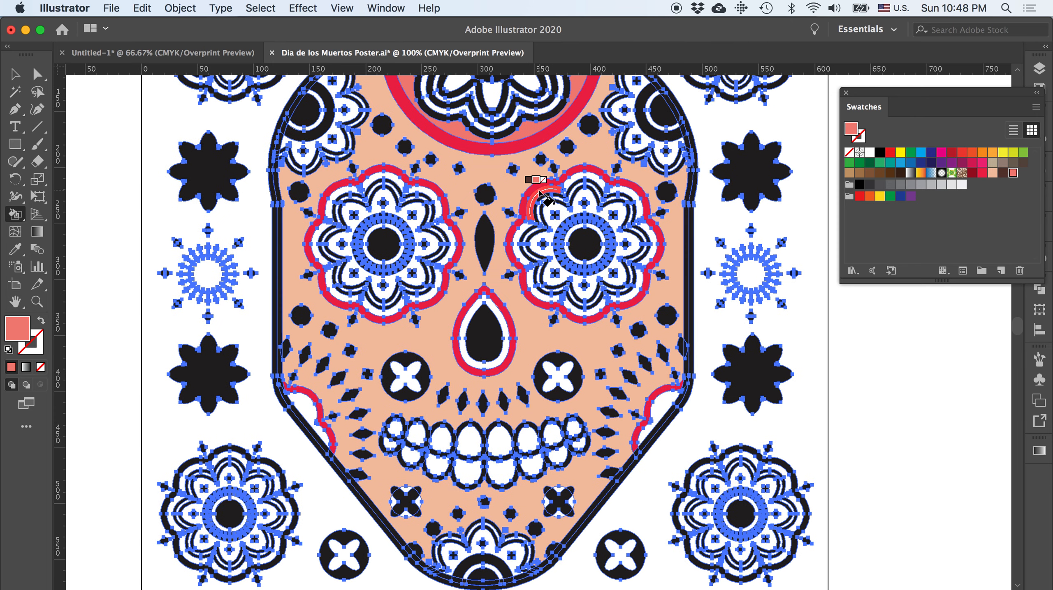
click(620, 190)
click(653, 240)
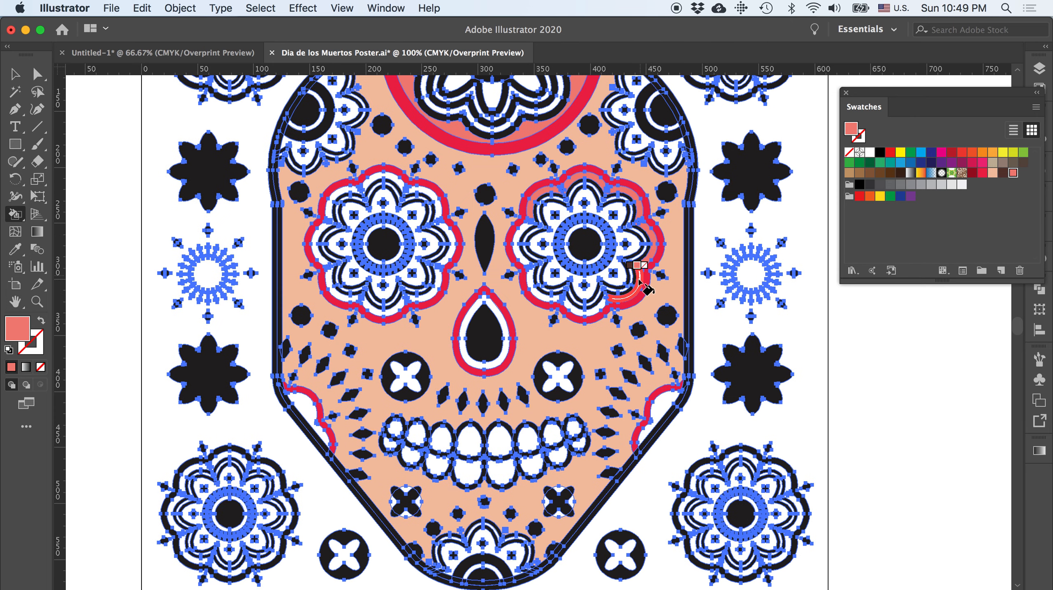
click(599, 311)
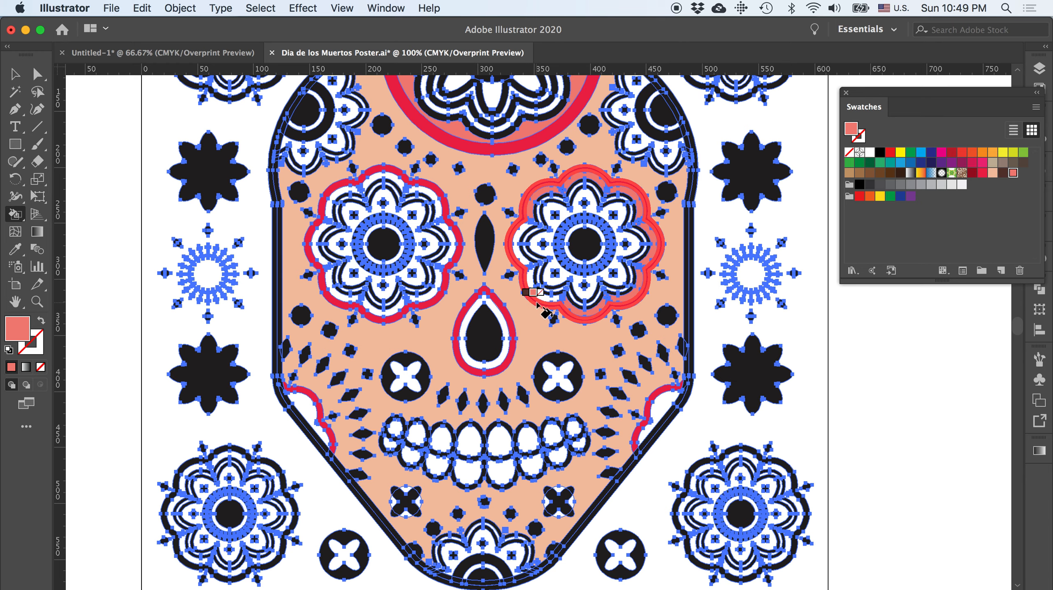
click(519, 235)
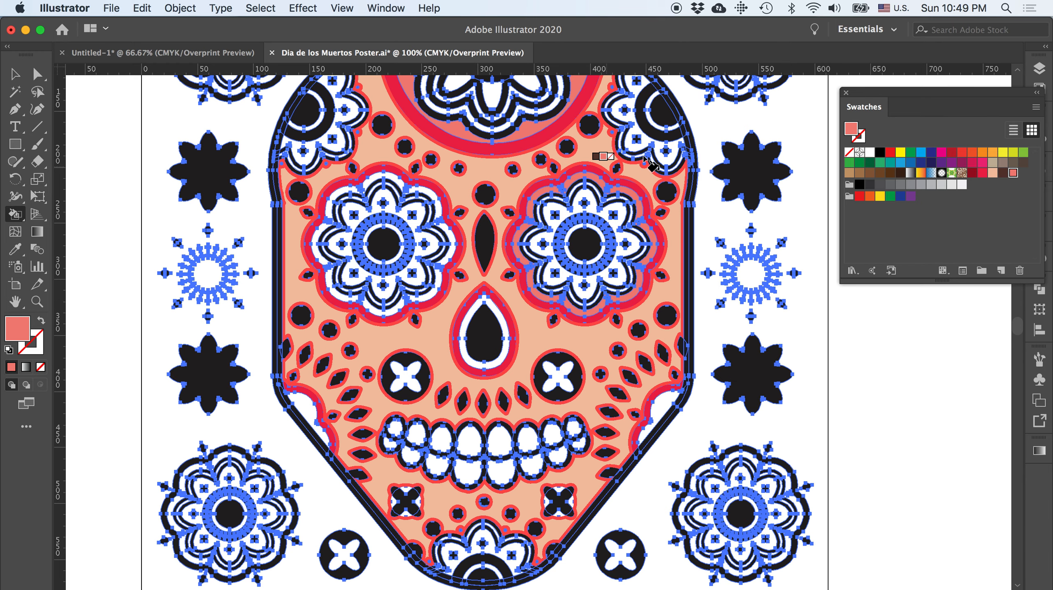
Step: Deselect the Live Paint artwork and review the colours applied to the skull
key(v)
click(119, 143)
key(super+minus)
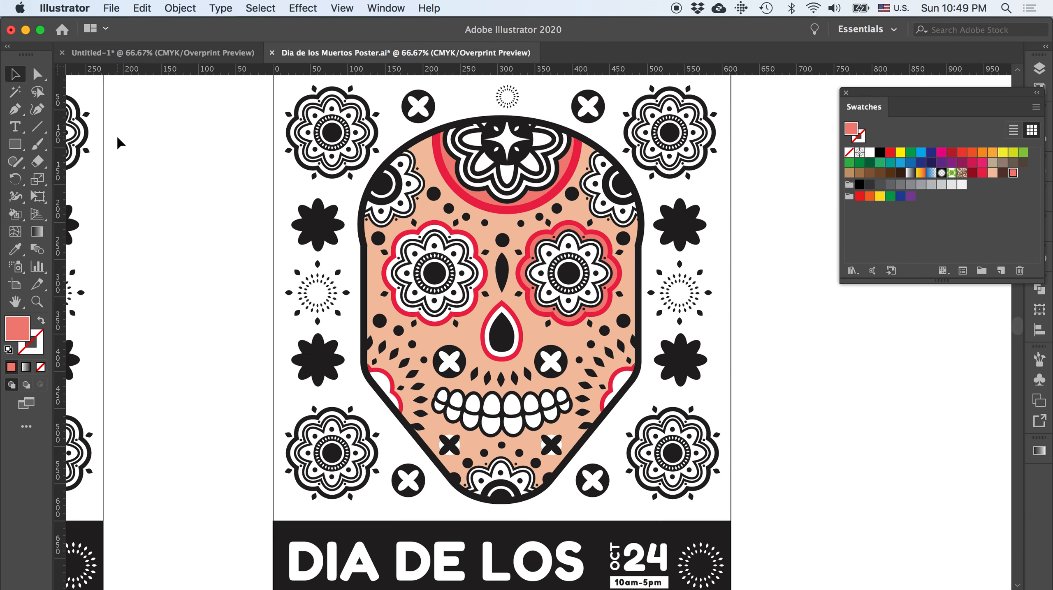
scroll(191, 198, down, 2)
scroll(191, 198, right, 2)
scroll(192, 197, down, 1)
scroll(192, 197, up, 1)
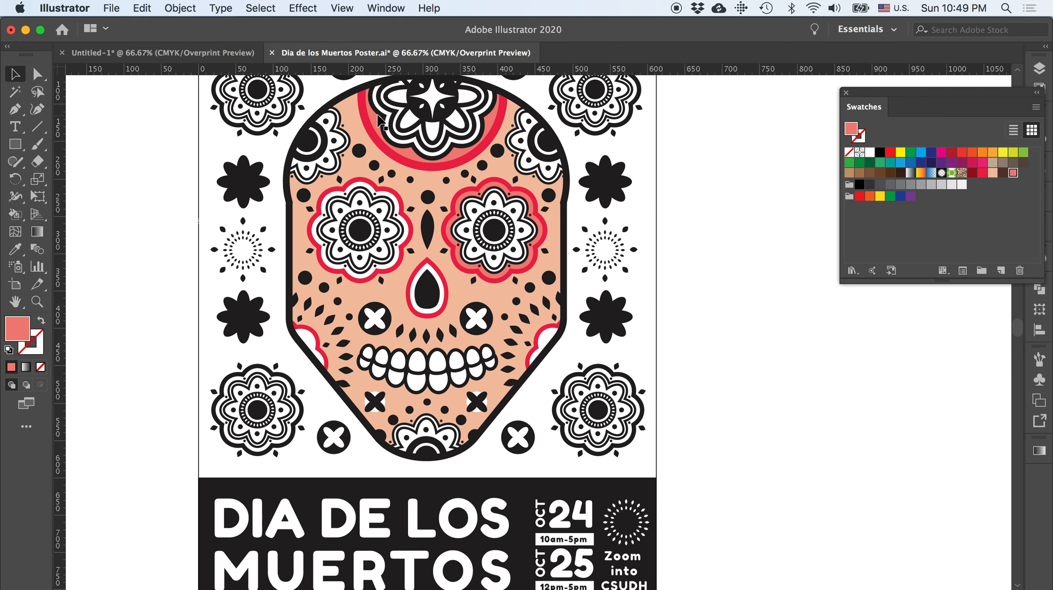